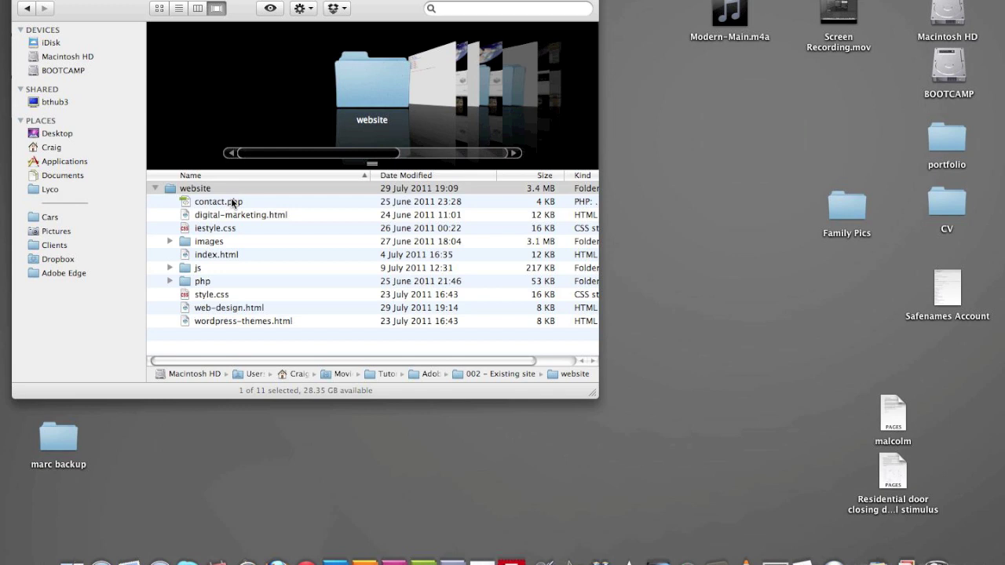
- Open the website folder's index.html page in Adobe Edge
click(210, 255)
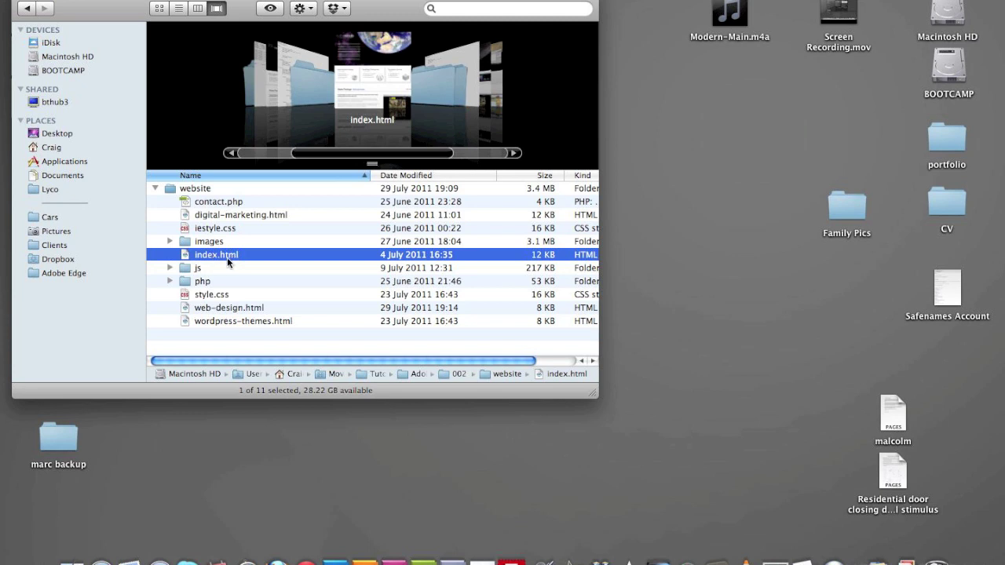
click(483, 551)
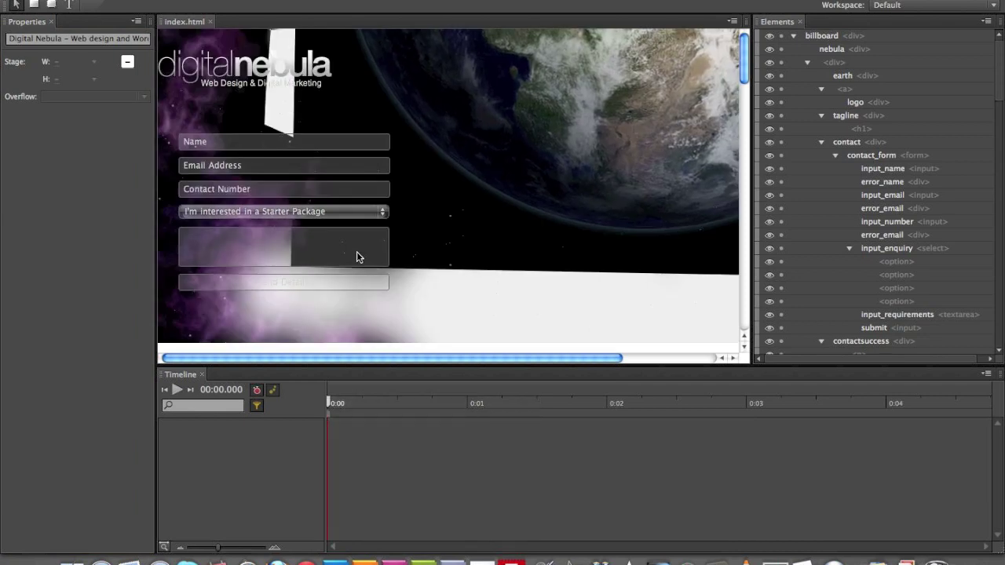
- Scroll around the Digital Nebula page on the Edge stage to look it over
scroll(357, 255, right, 2)
scroll(358, 253, left, 2)
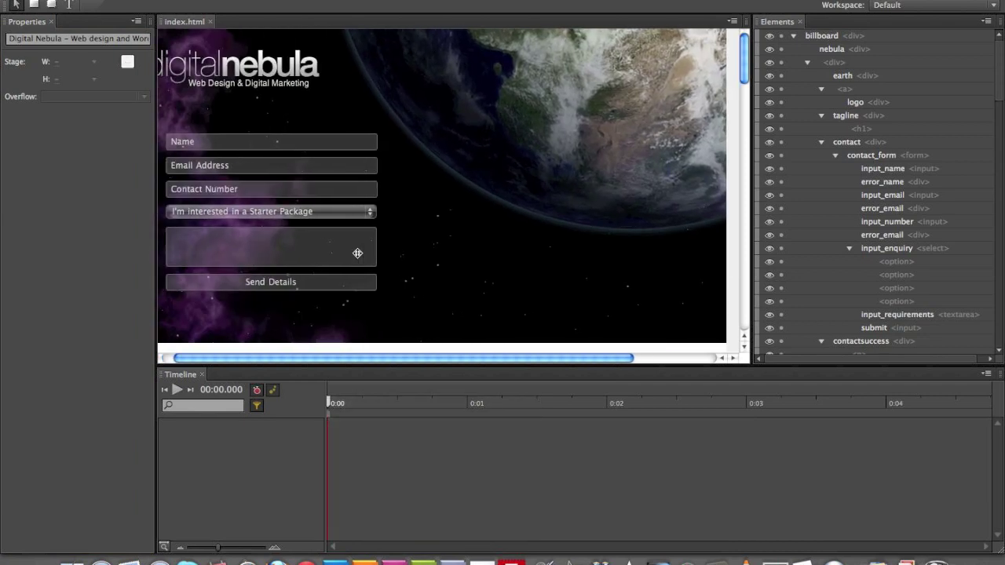
scroll(358, 253, down, 8)
scroll(357, 253, down, 15)
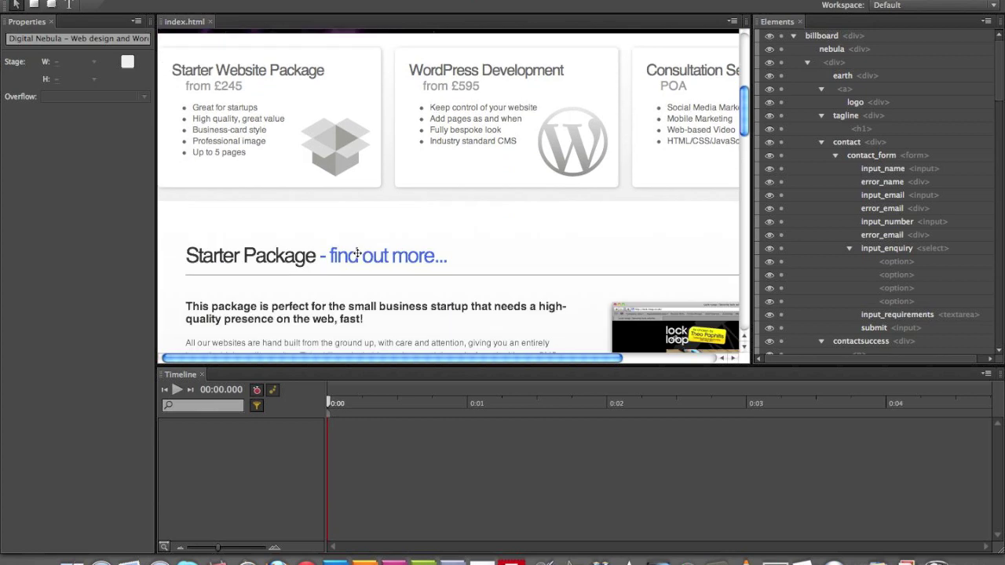
scroll(357, 253, down, 3)
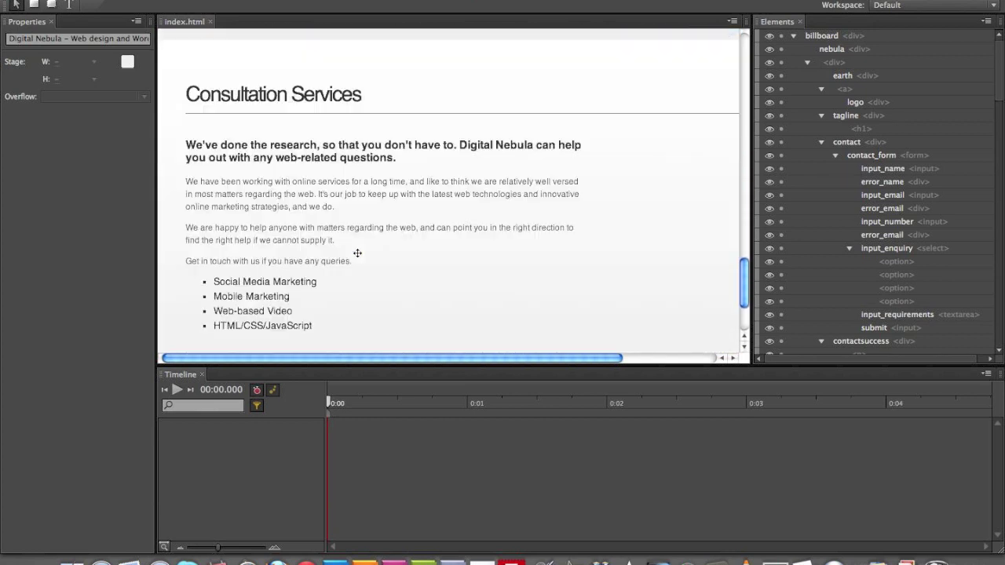
scroll(357, 253, up, 20)
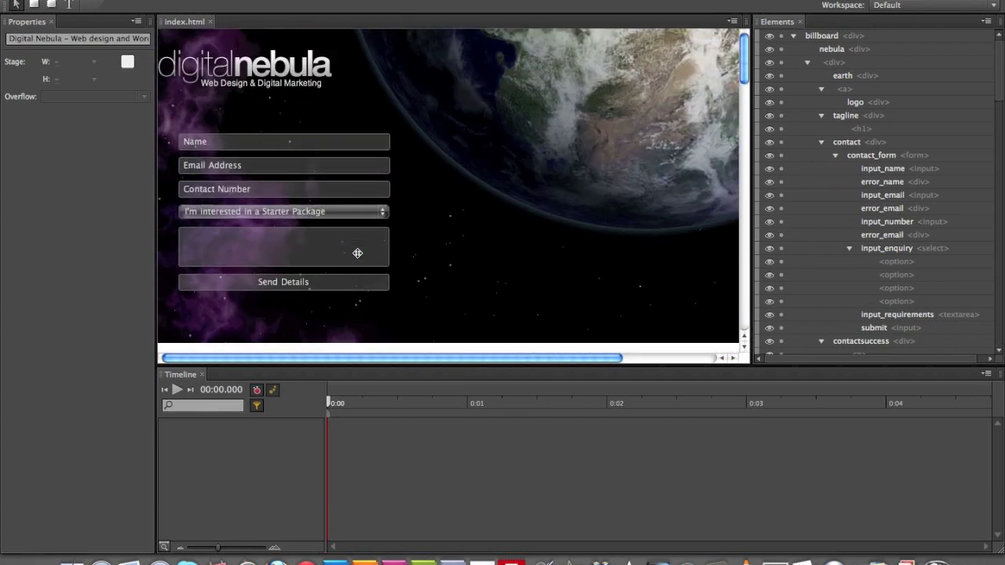
scroll(357, 253, right, 2)
scroll(357, 253, left, 2)
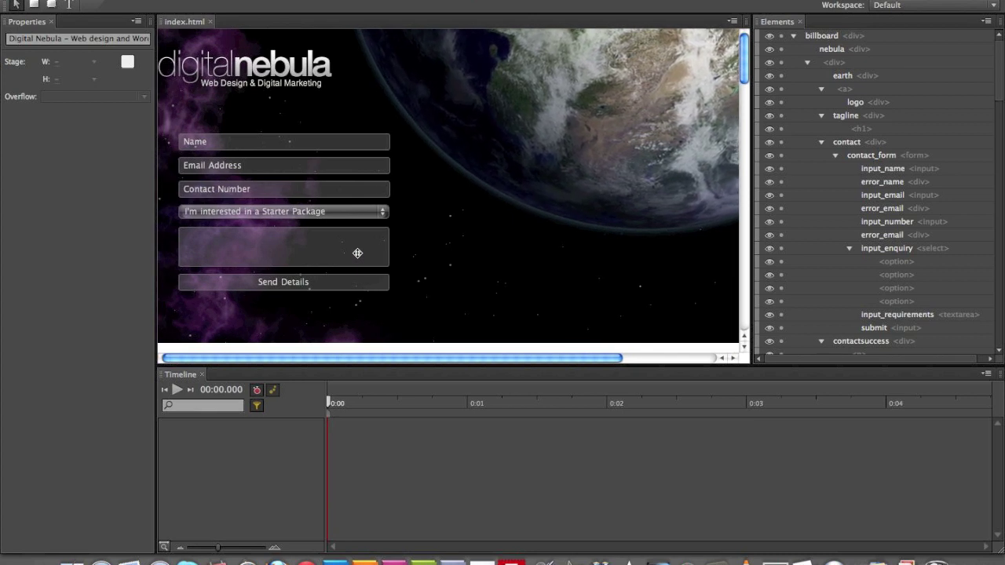
- Bring the Finder window listing the website files back in front
scroll(376, 218, down, 5)
scroll(376, 218, up, 5)
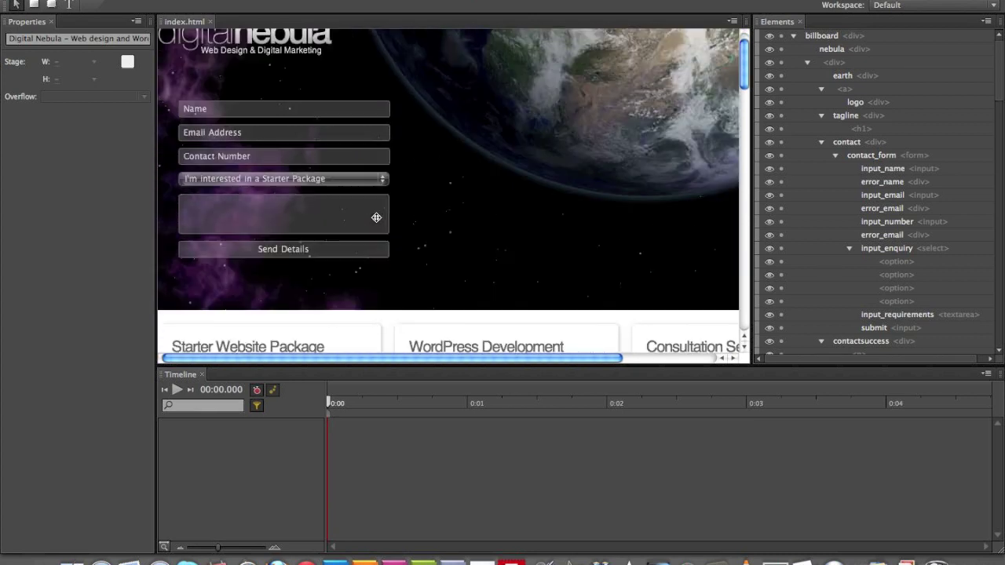
key(F9)
- Open index.html in Google Chrome and keep its preview window in front
click(455, 149)
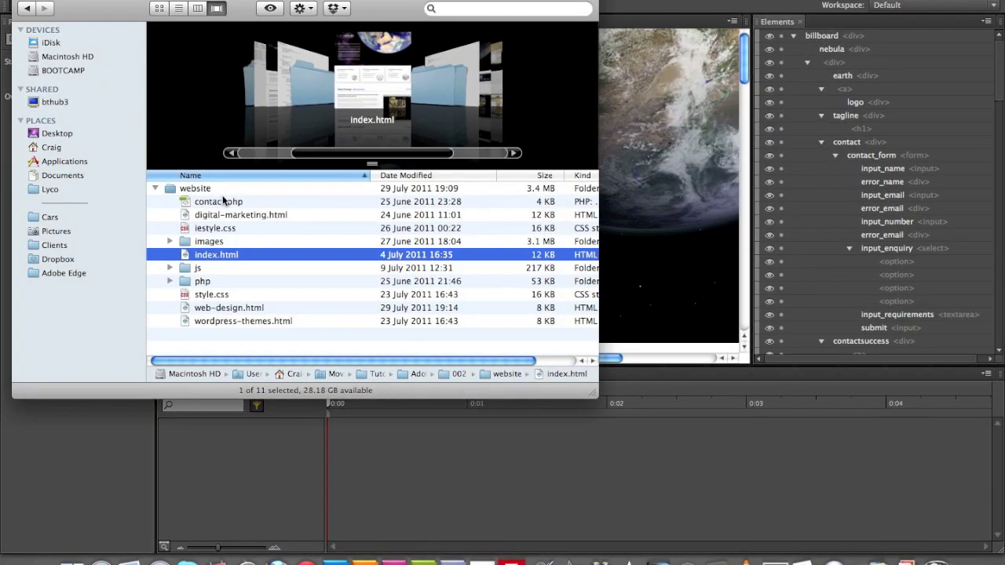
drag(301, 552, 302, 554)
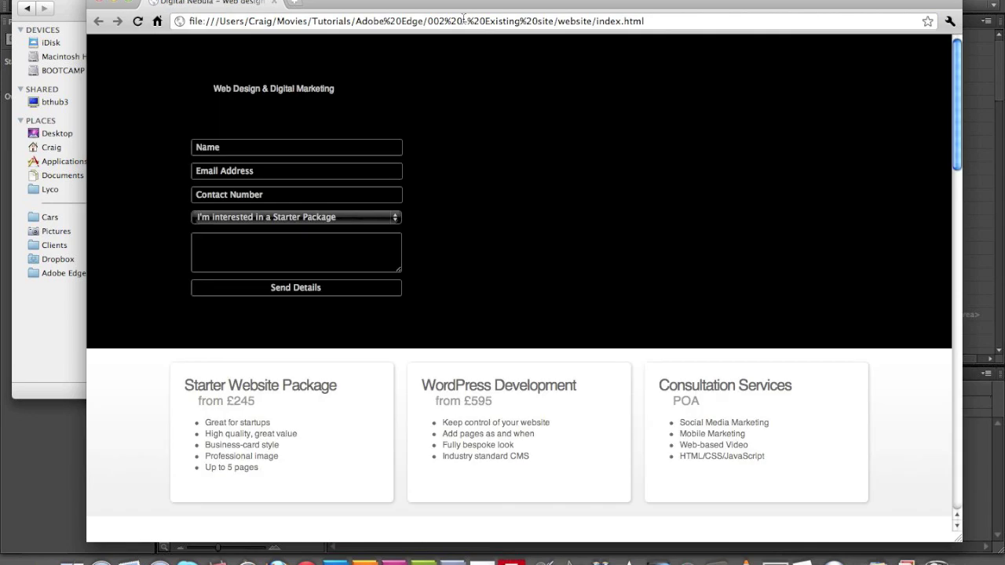
scroll(482, 60, down, 10)
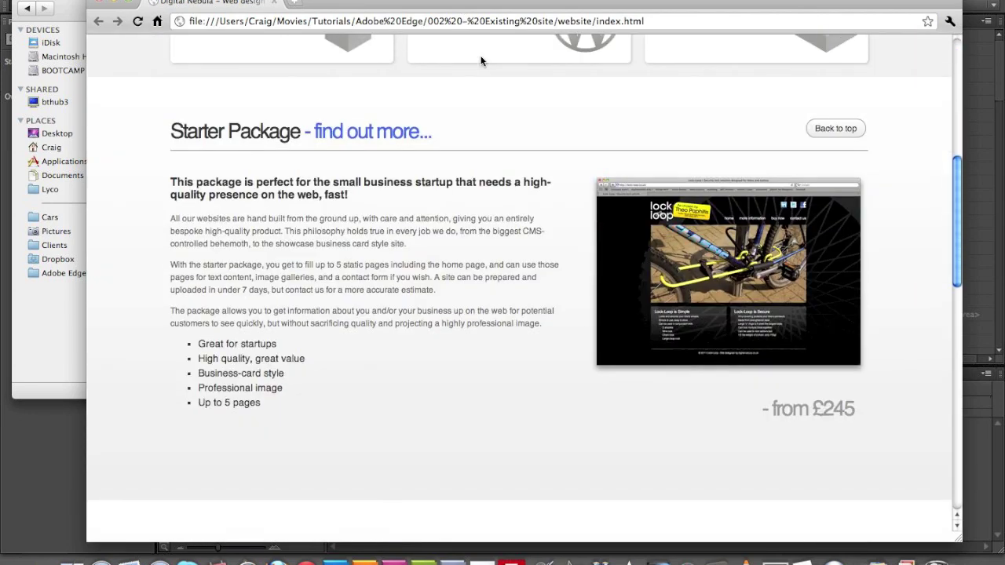
scroll(480, 60, up, 9)
drag(472, 1, 717, 123)
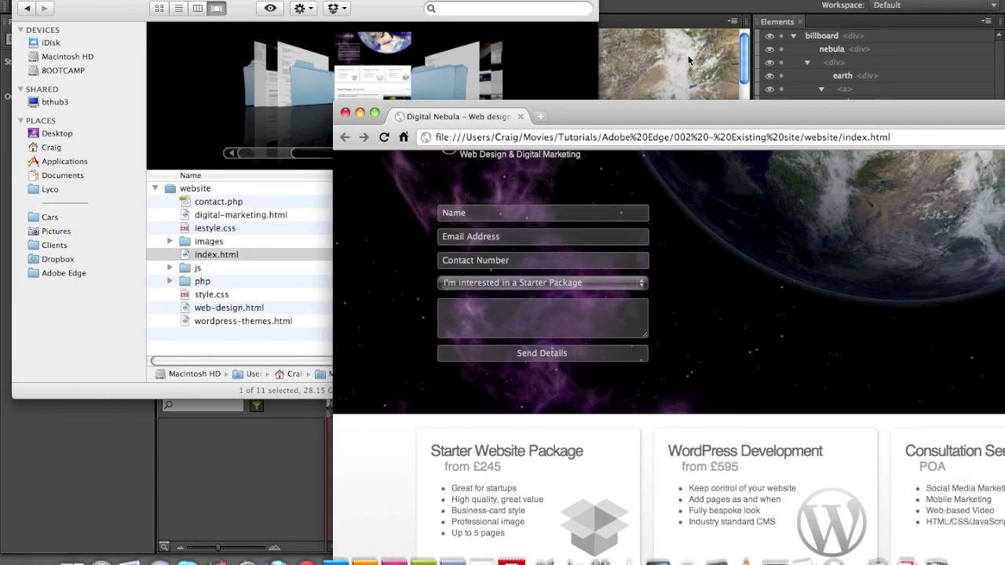
key(super+Tab)
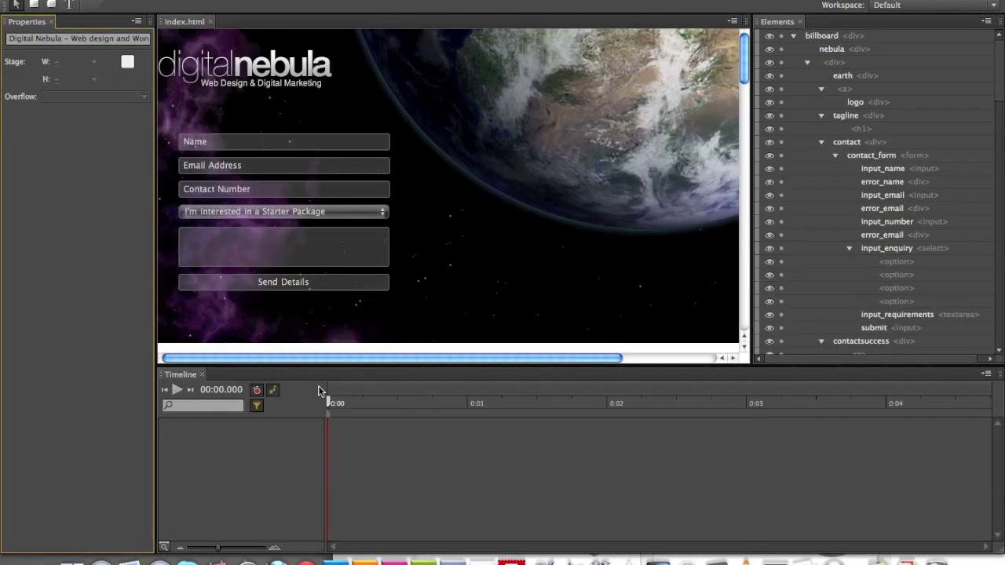
click(333, 554)
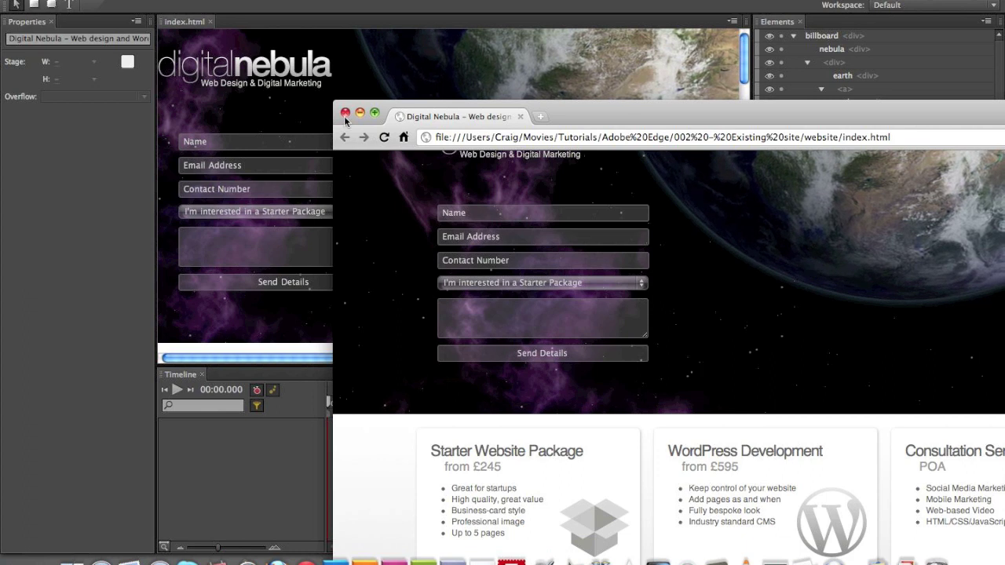
- Switch from Chrome back to Adobe Edge and scroll the stage to the pricing cards
key(super+Tab)
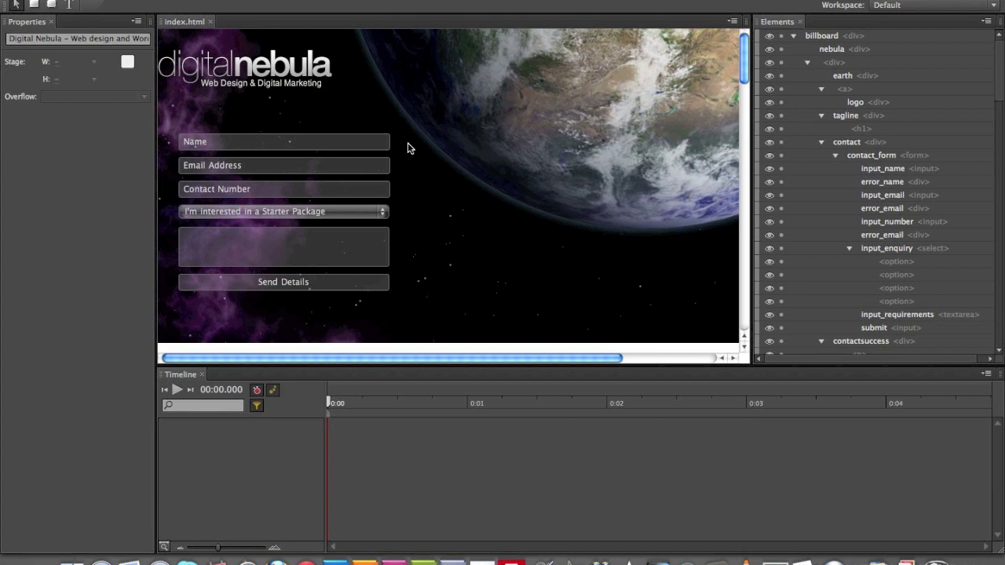
scroll(408, 148, down, 1)
scroll(408, 148, down, 3)
scroll(408, 147, up, 4)
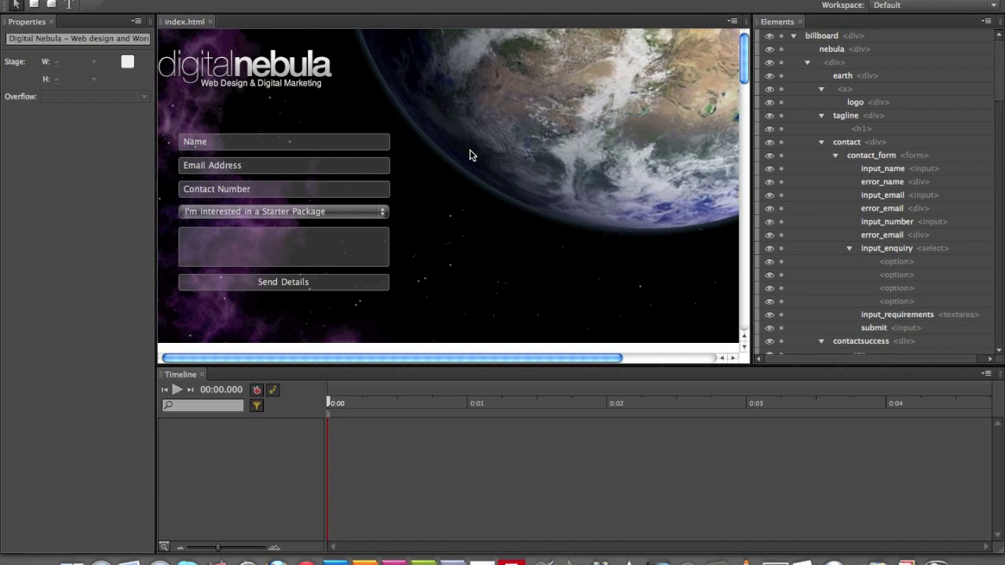
scroll(475, 139, down, 5)
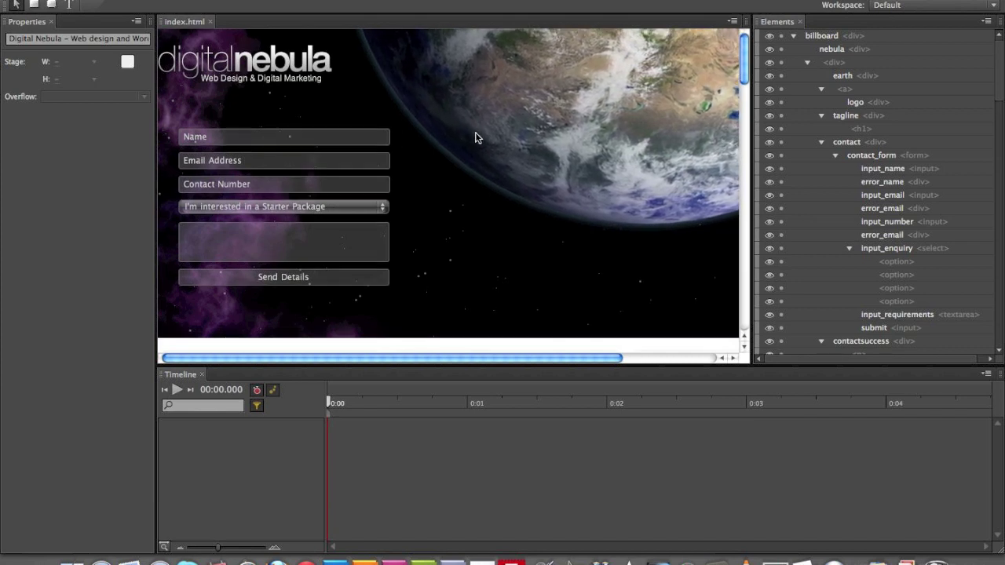
scroll(476, 138, down, 3)
scroll(452, 173, right, 4)
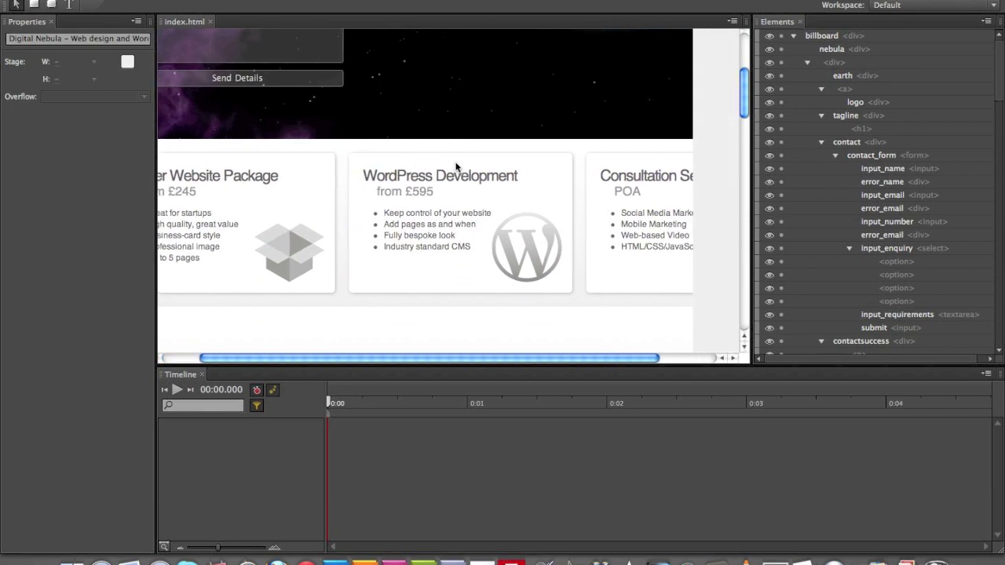
scroll(456, 168, left, 3)
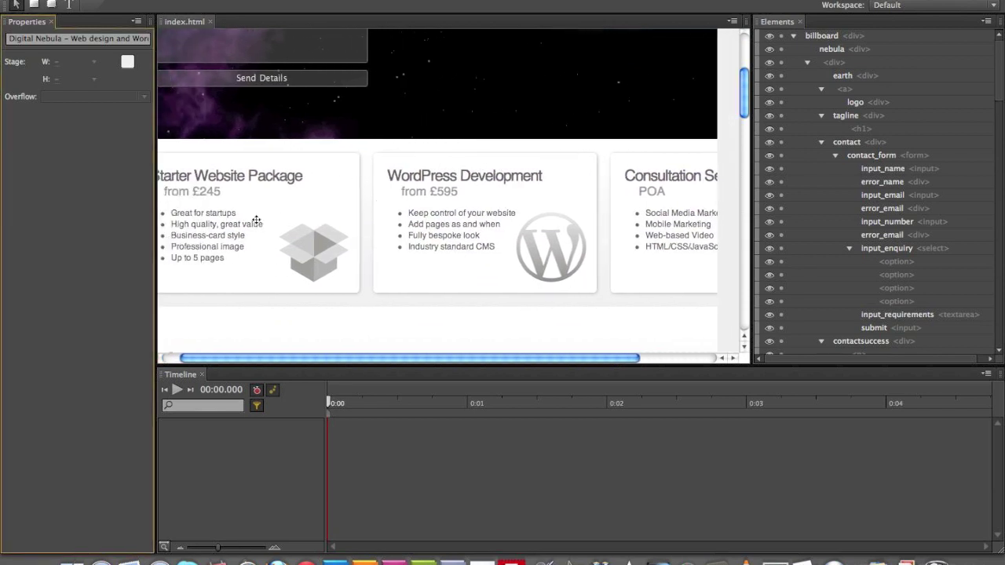
- Select the Starter, WordPress and Consultation cards in turn, confirming each is 280 × 160 px
click(302, 195)
click(355, 154)
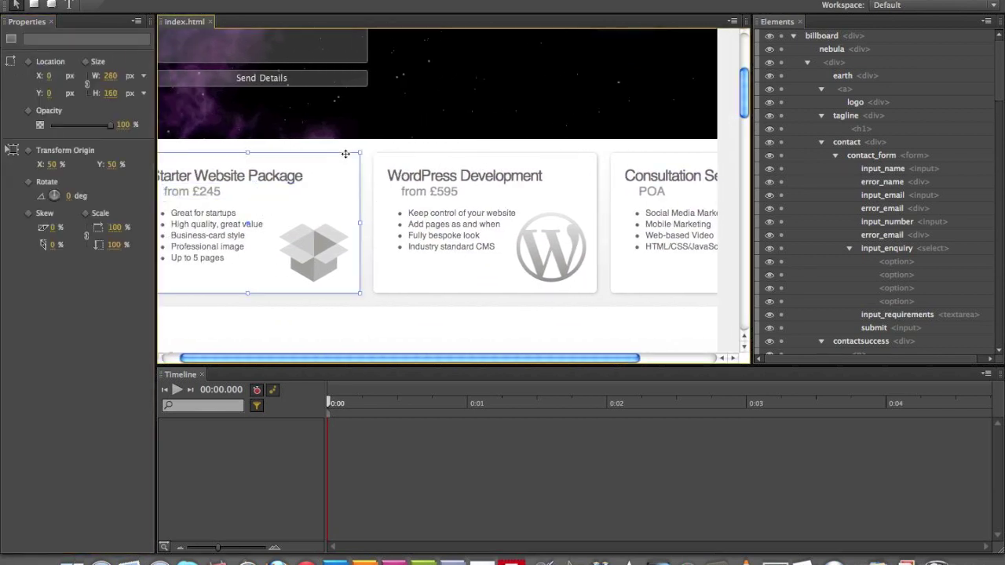
click(417, 156)
click(626, 156)
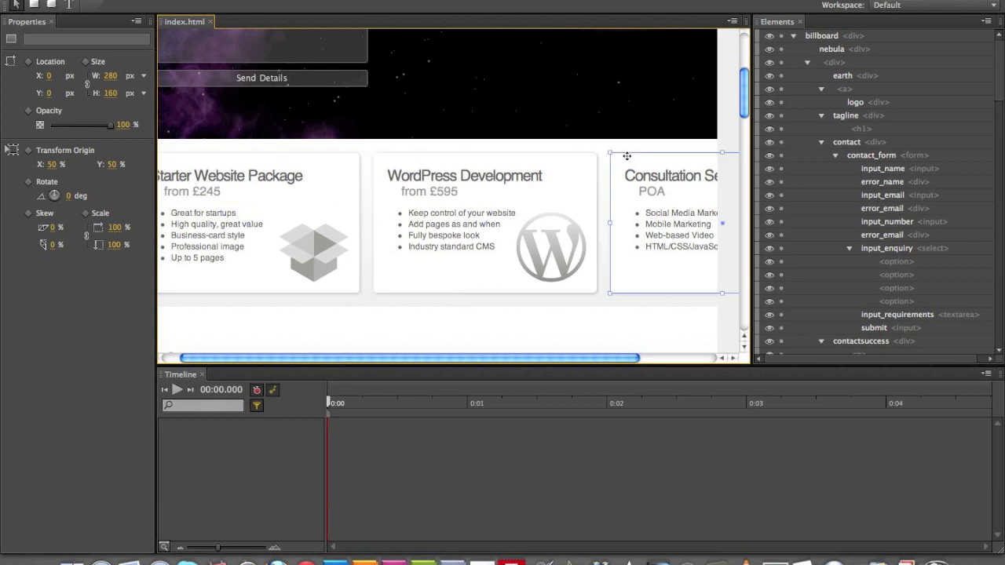
click(341, 161)
click(407, 159)
click(663, 164)
click(331, 160)
scroll(371, 158, left, 2)
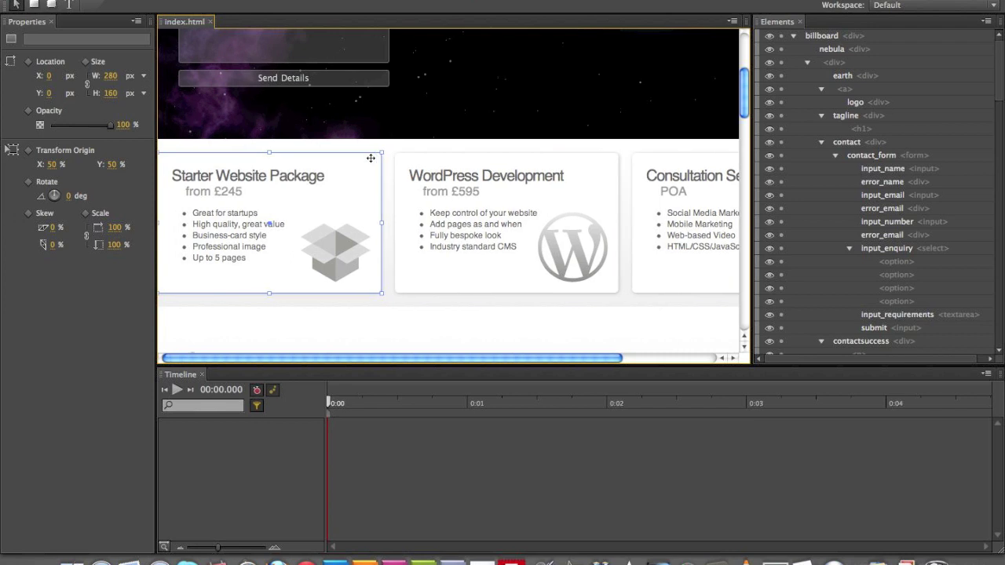
scroll(371, 158, up, 5)
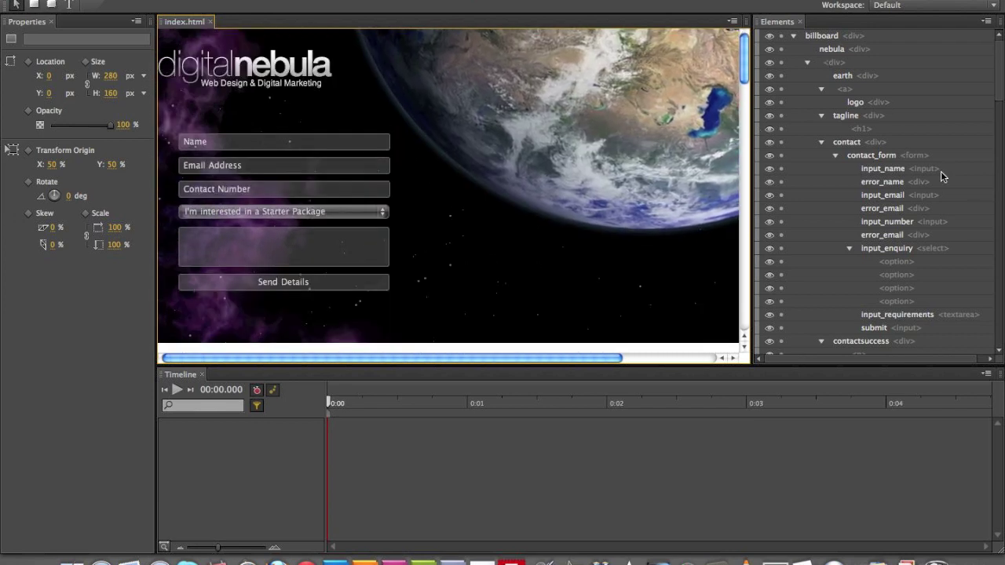
- Scroll to reveal the prices, starter, wordpress and consultation sections below the contact form
scroll(925, 174, down, 10)
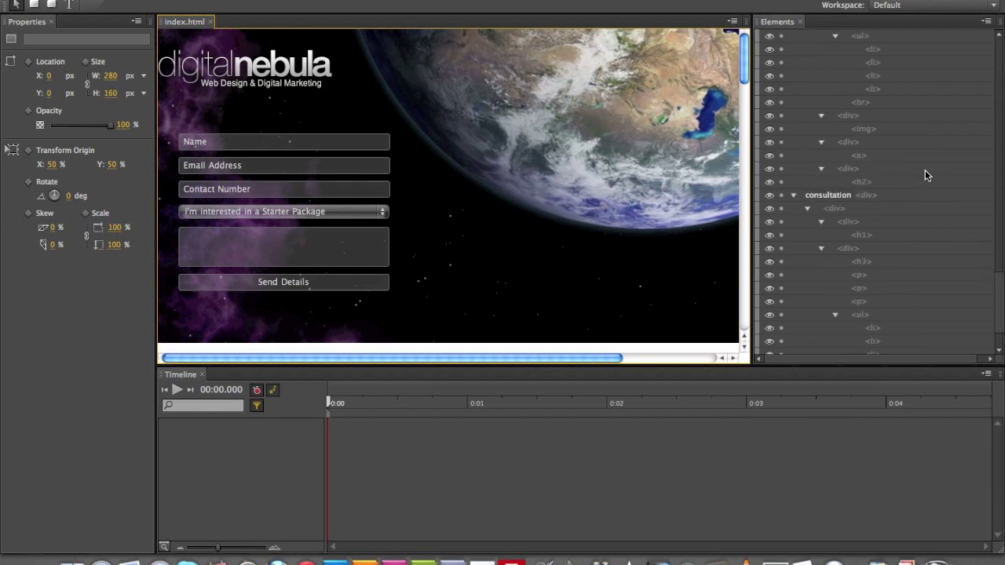
scroll(925, 171, up, 10)
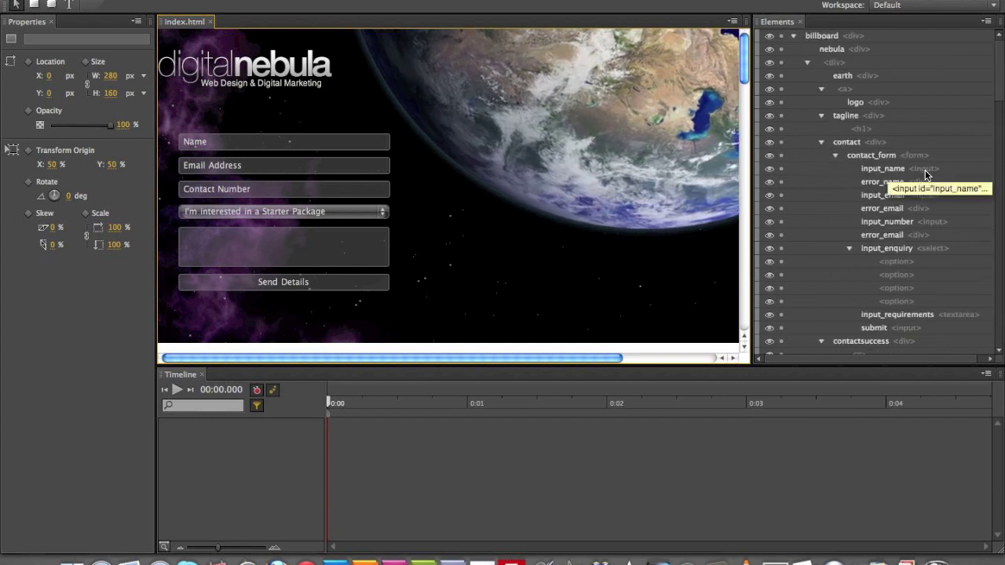
scroll(925, 174, down, 8)
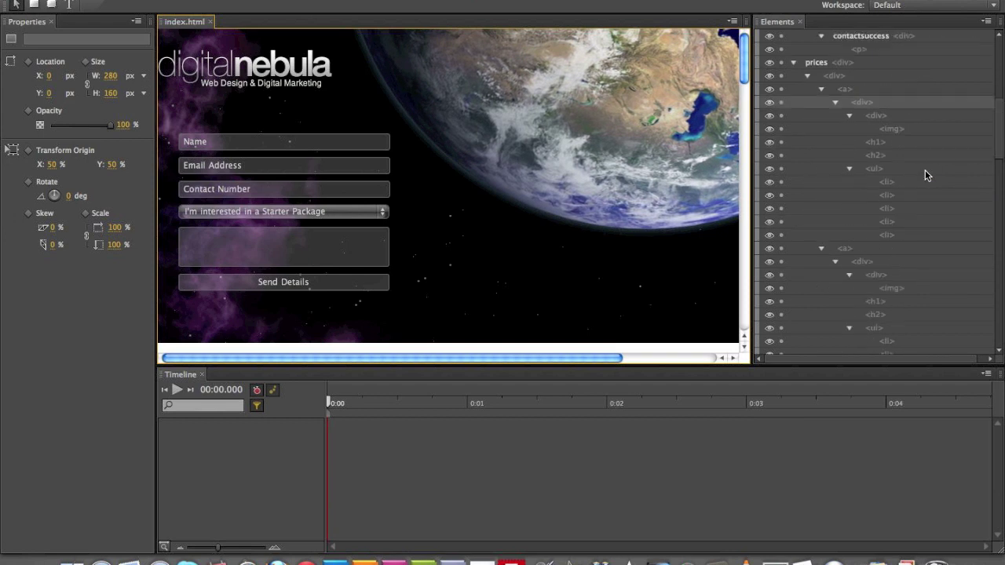
scroll(925, 175, down, 6)
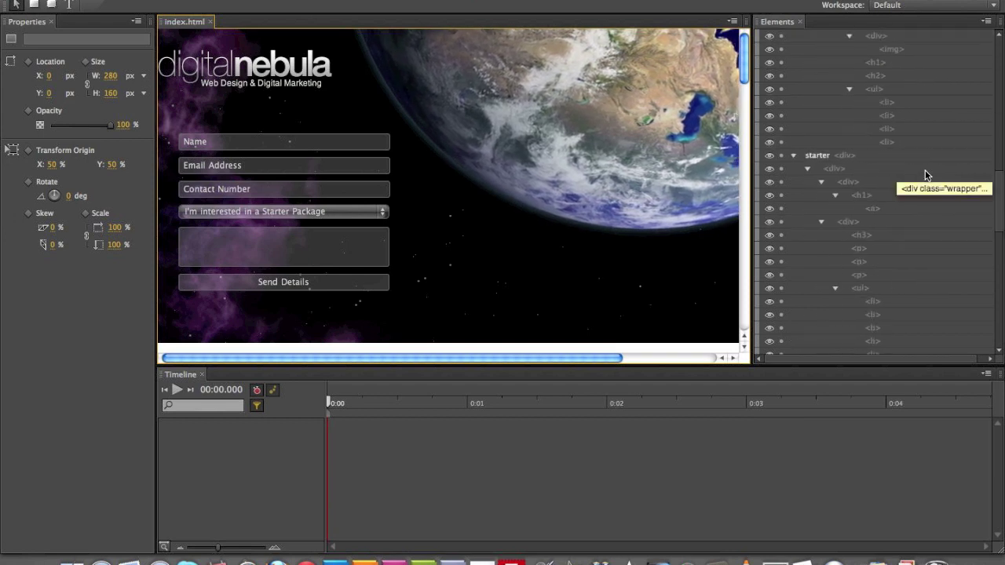
scroll(925, 175, down, 6)
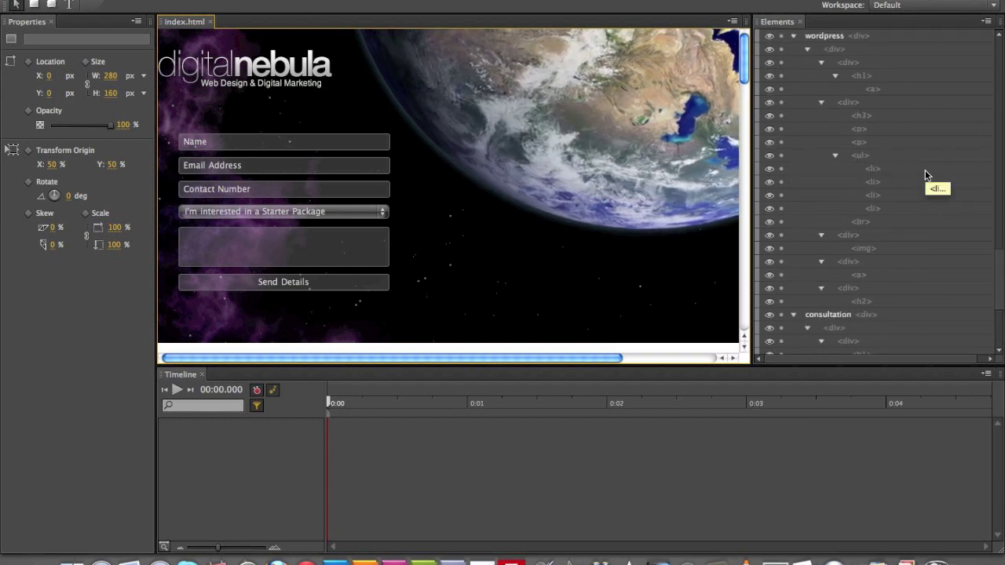
scroll(925, 174, down, 5)
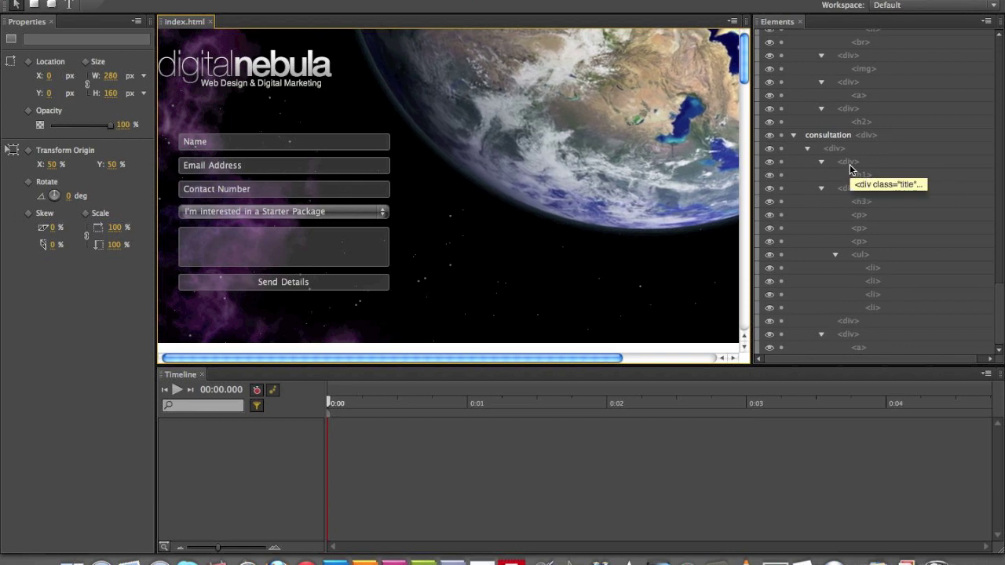
scroll(850, 166, up, 15)
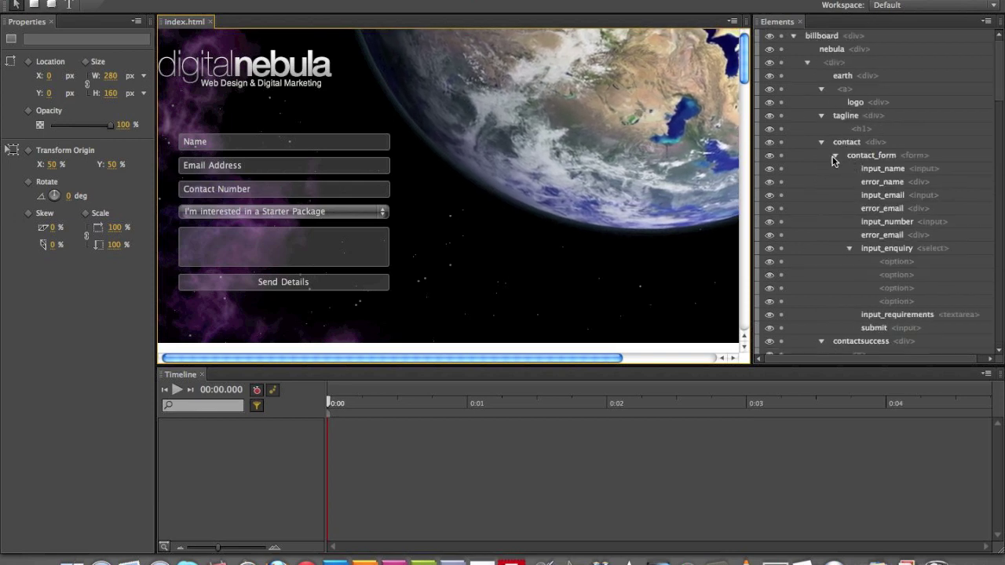
scroll(848, 157, down, 3)
scroll(848, 157, up, 4)
scroll(589, 185, down, 5)
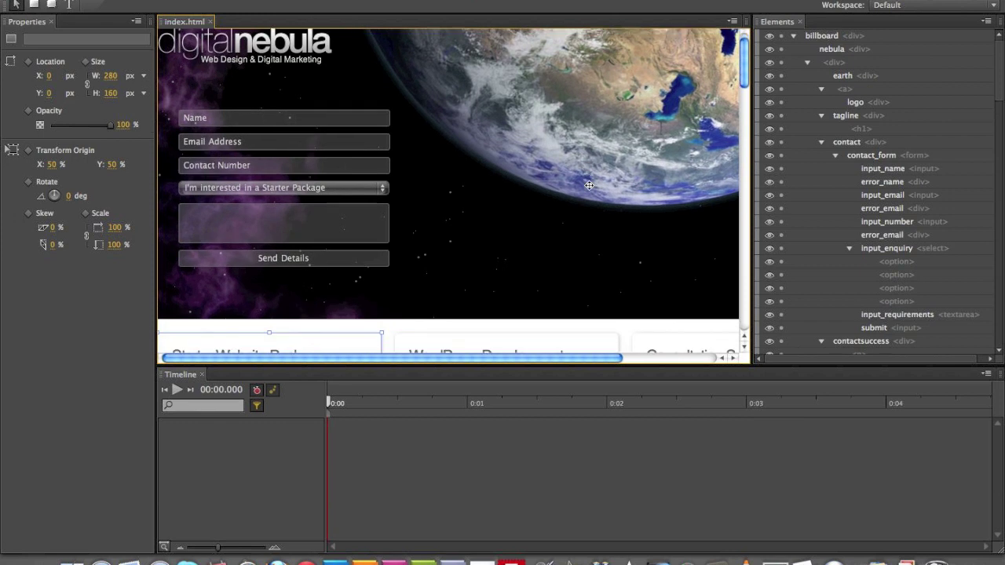
click(527, 152)
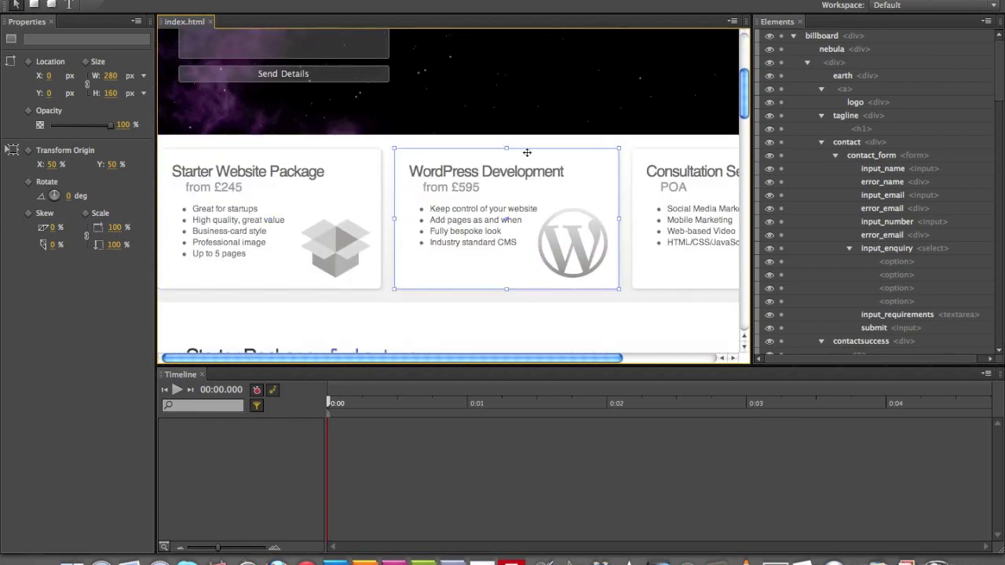
click(341, 155)
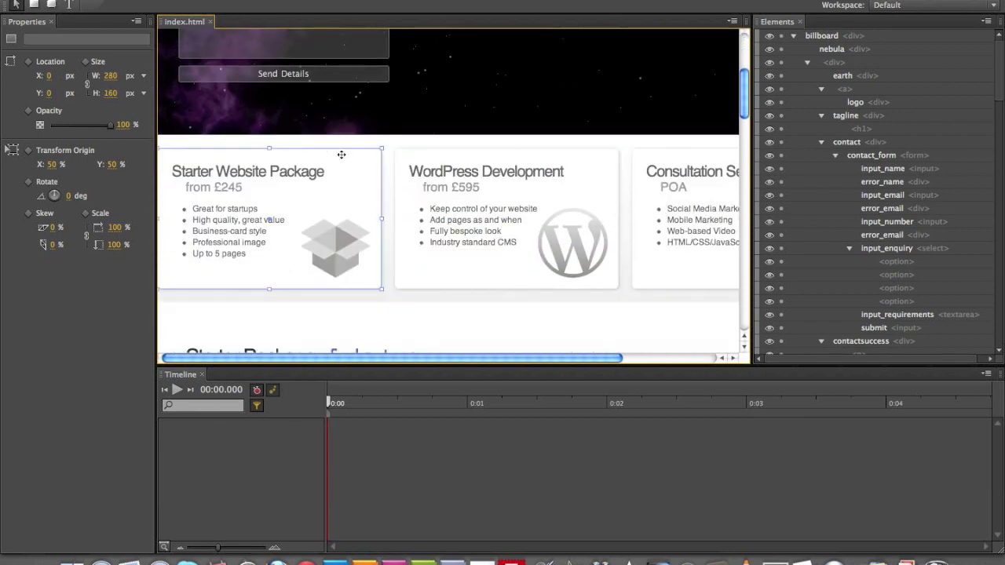
click(614, 157)
click(664, 159)
click(559, 159)
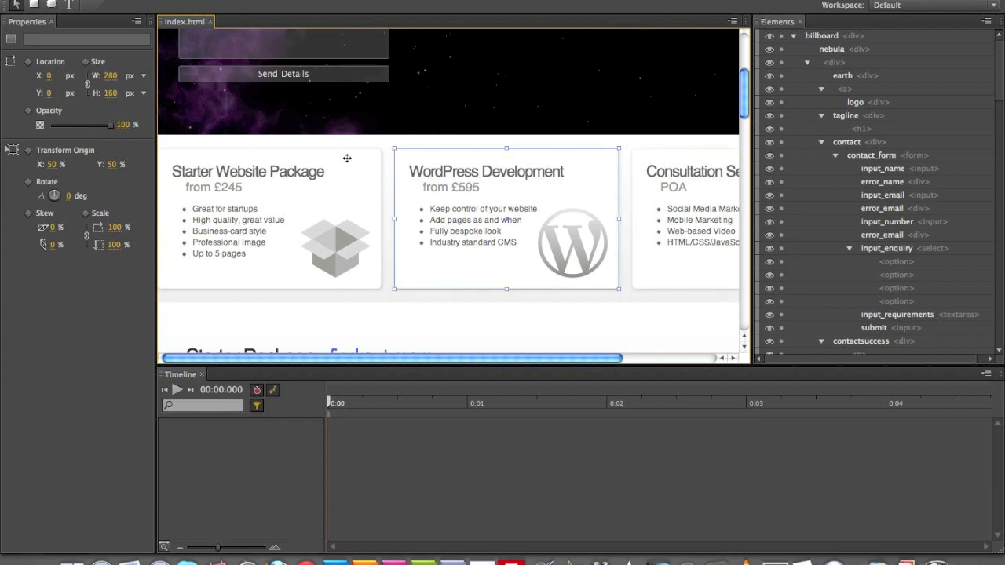
click(373, 156)
click(461, 154)
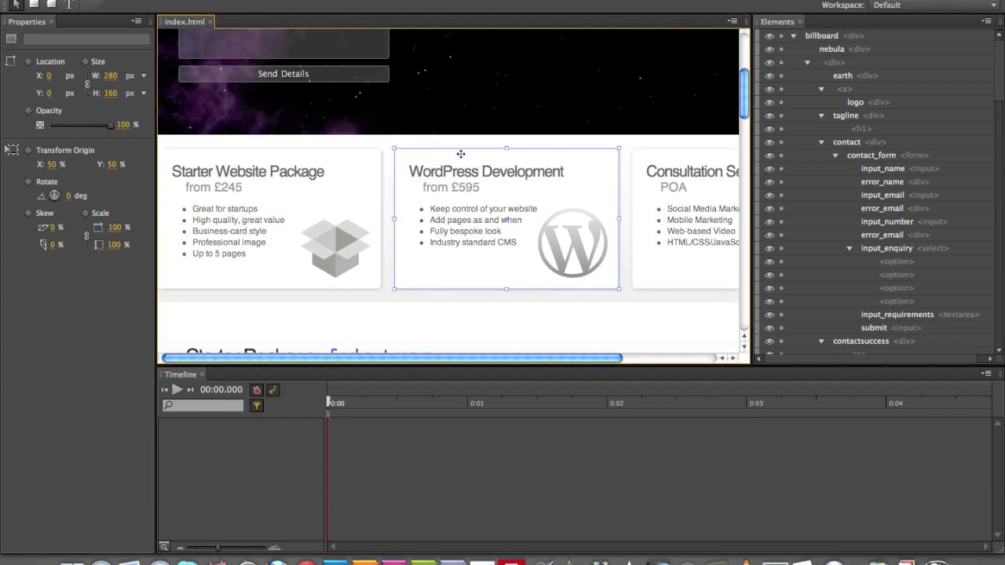
click(697, 155)
click(572, 156)
drag(318, 150, 316, 150)
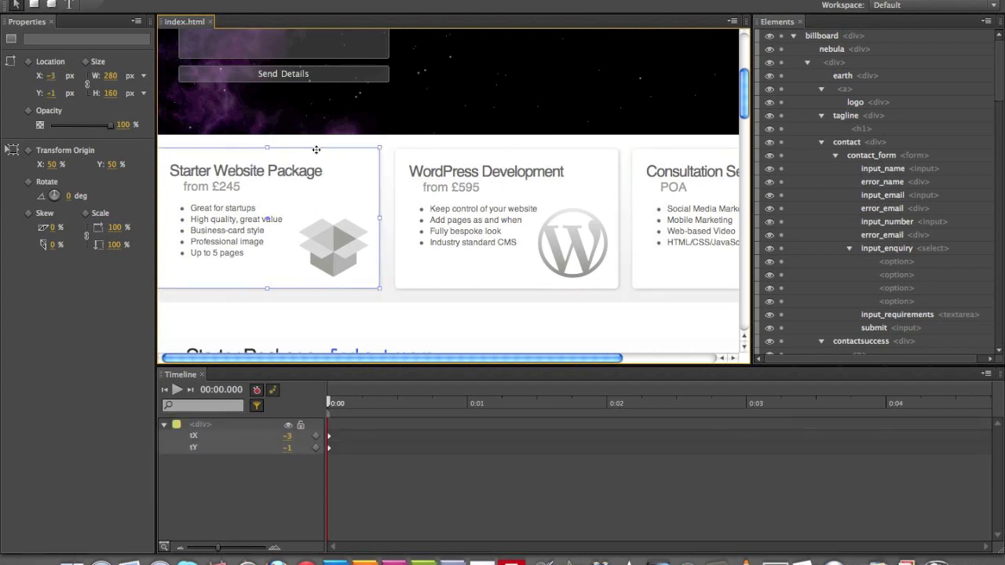
key(ctrl+z)
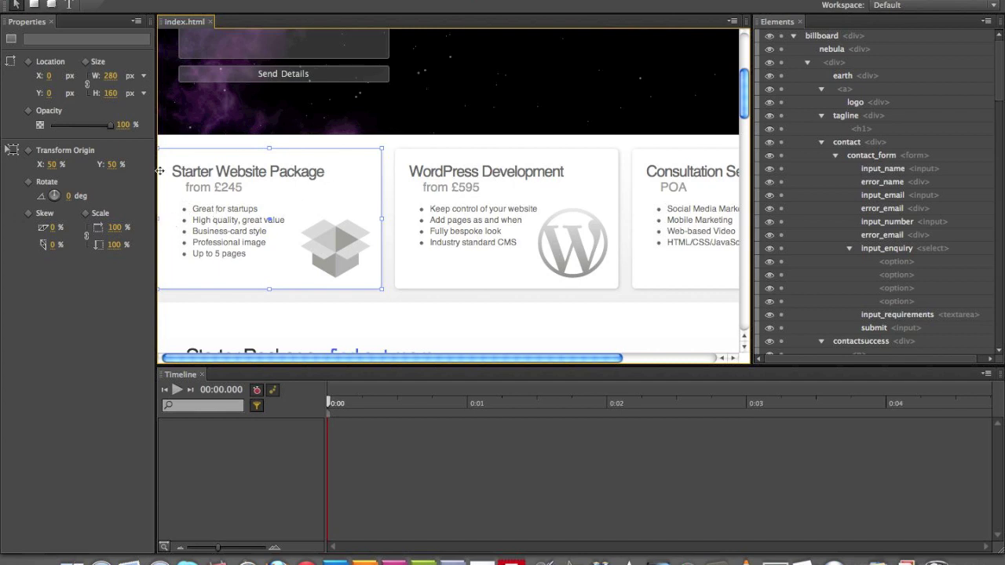
- Give the Starter, WordPress and Consultation boxes 0% opacity keyframes at 0:00
click(28, 111)
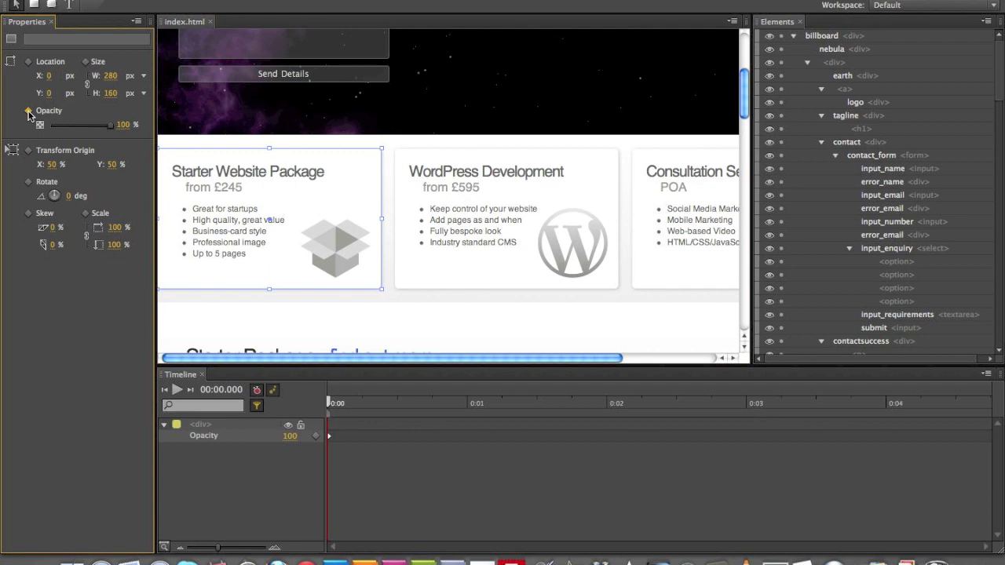
drag(110, 124, 25, 130)
click(613, 162)
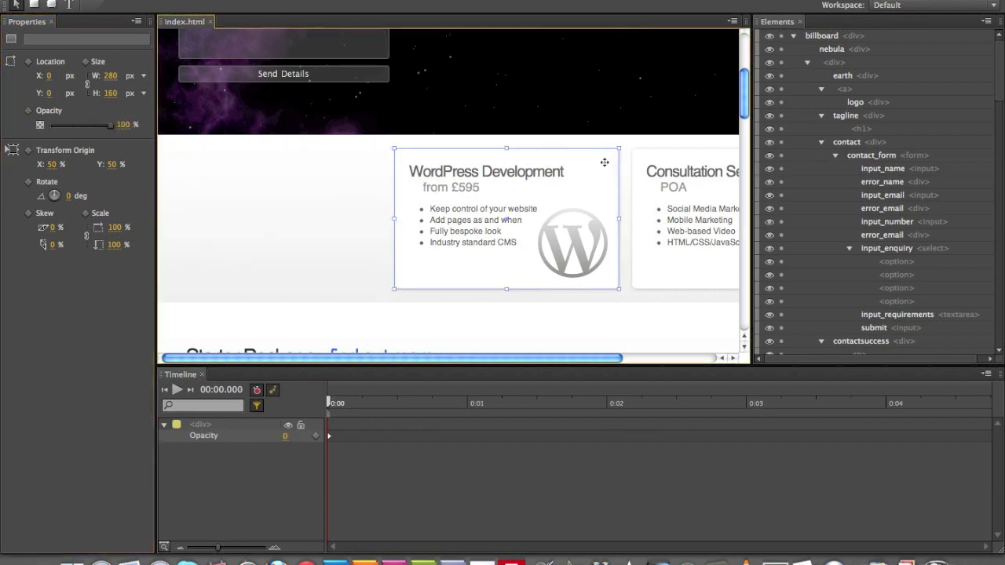
drag(112, 125, 68, 130)
click(675, 160)
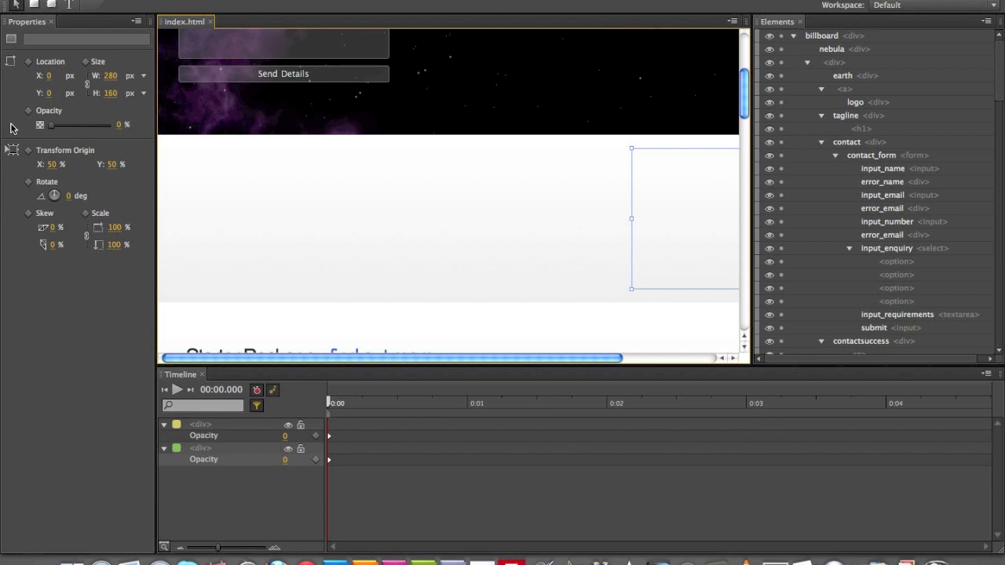
click(29, 110)
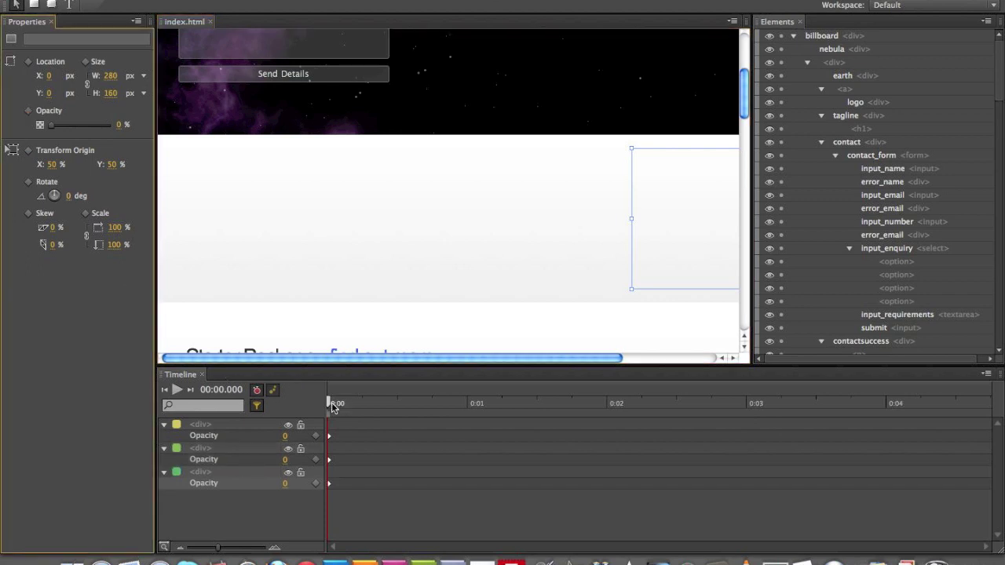
drag(332, 402, 404, 408)
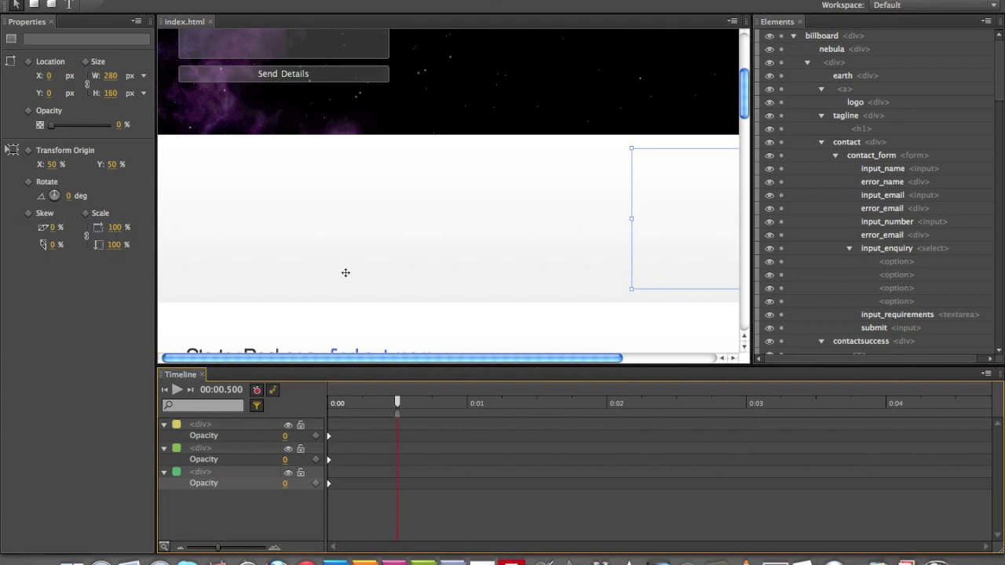
- Add a 0:01 opacity keyframe to the Starter box and select it
click(469, 402)
drag(481, 416, 466, 415)
click(250, 158)
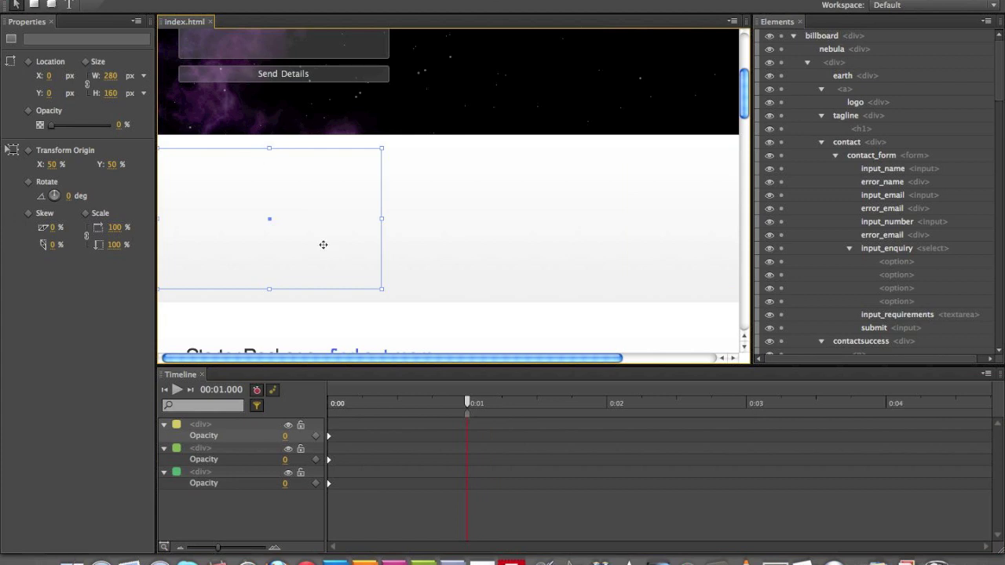
click(28, 111)
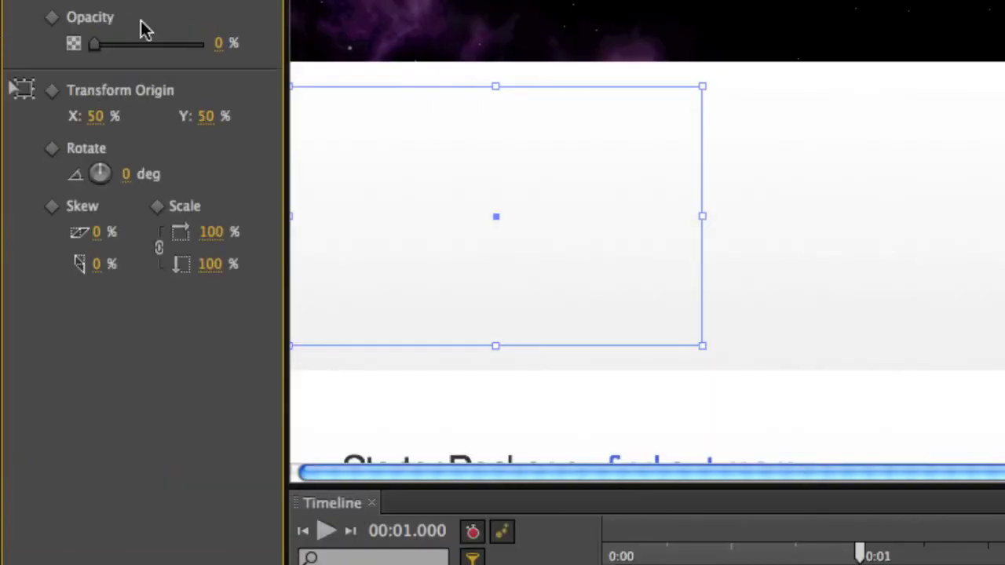
scroll(689, 400, down, 3)
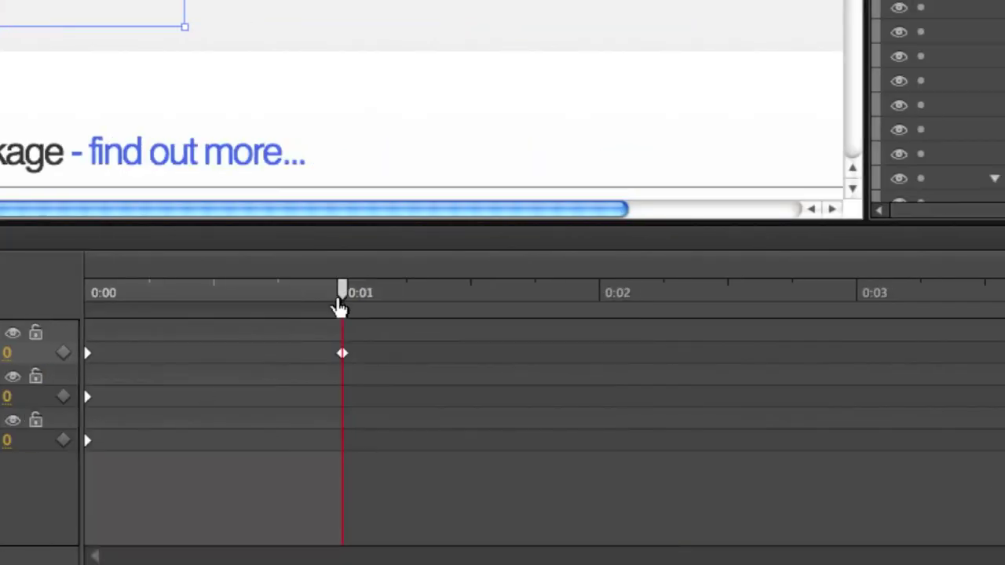
drag(341, 303, 605, 306)
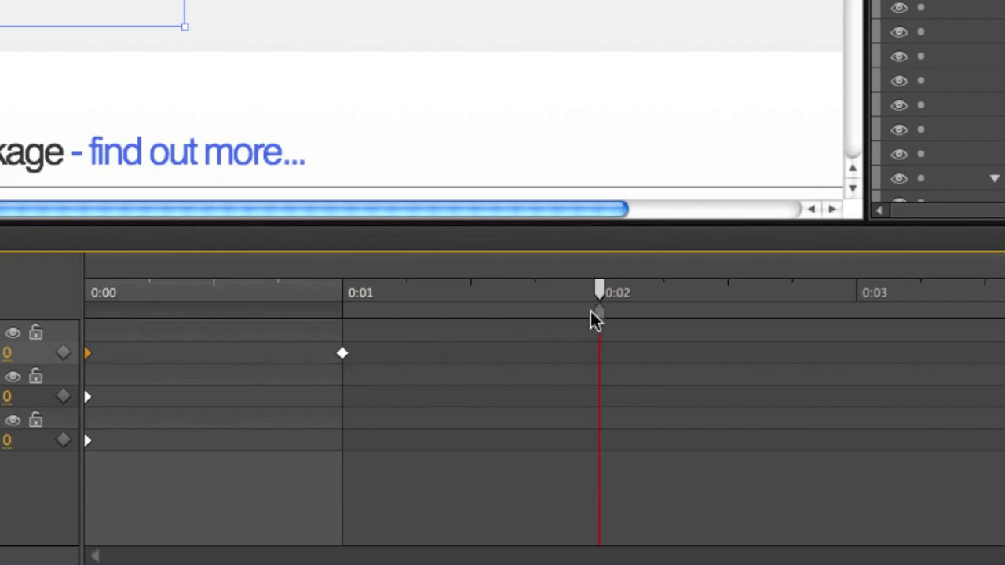
click(343, 355)
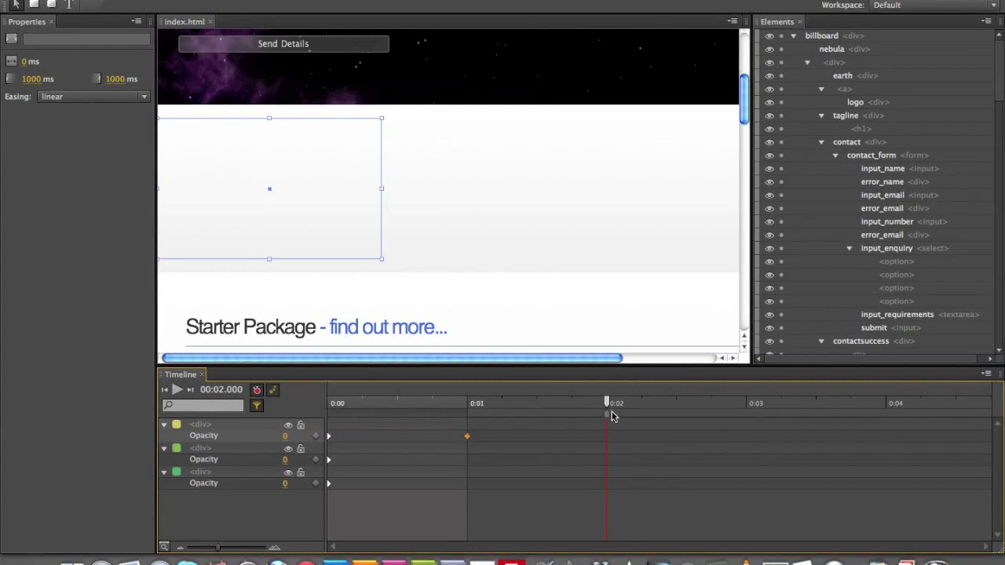
- Set the Starter card to 100% opacity at 0:02
click(400, 159)
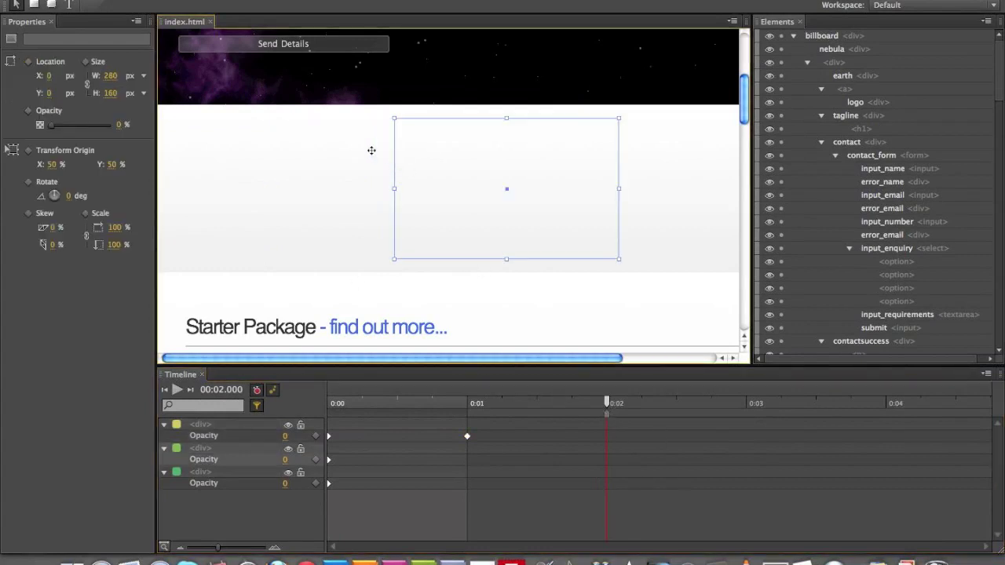
click(372, 150)
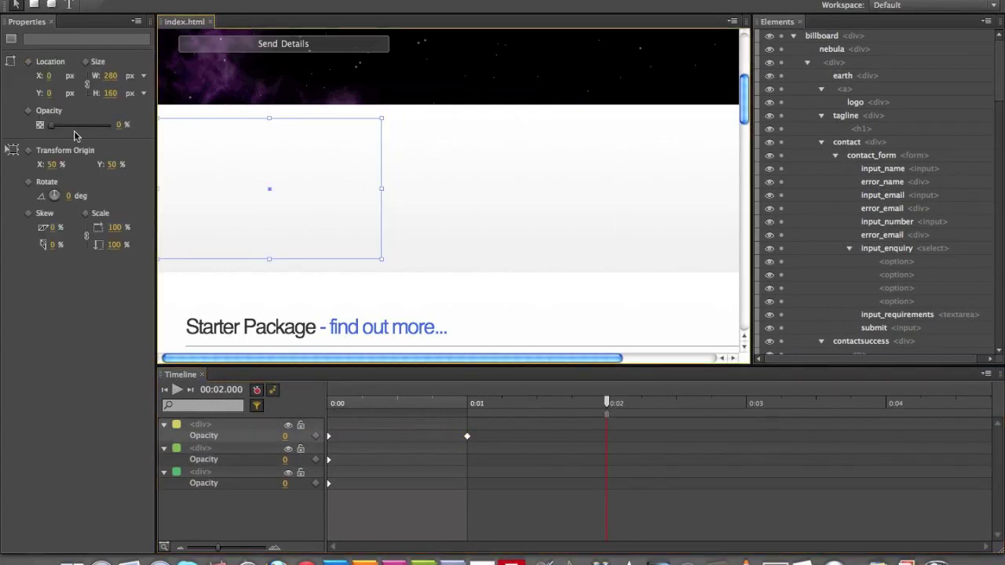
drag(52, 125, 110, 125)
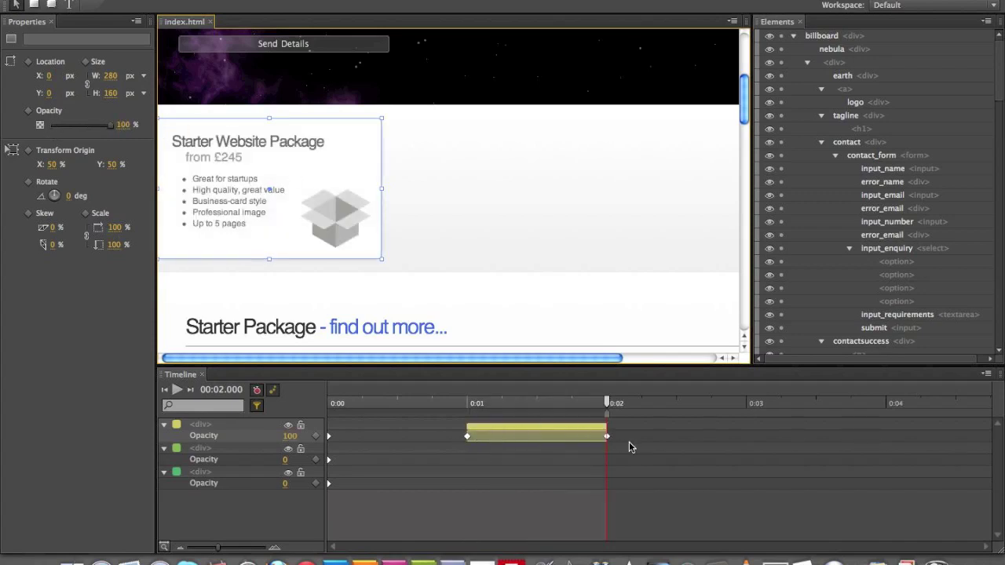
drag(607, 405, 595, 405)
- Play the timeline from the start to preview the Starter card's fade-in
key(Home)
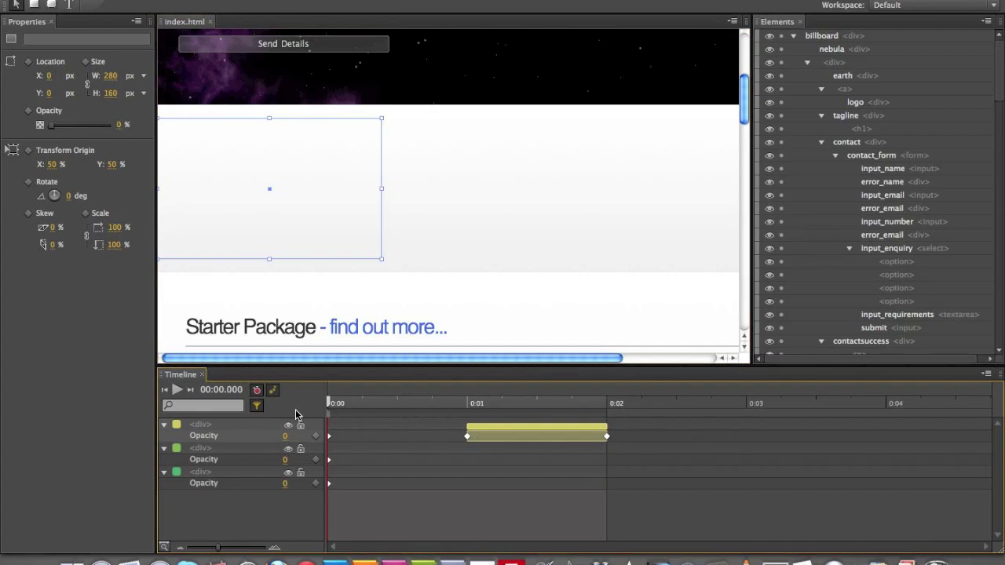
key(space)
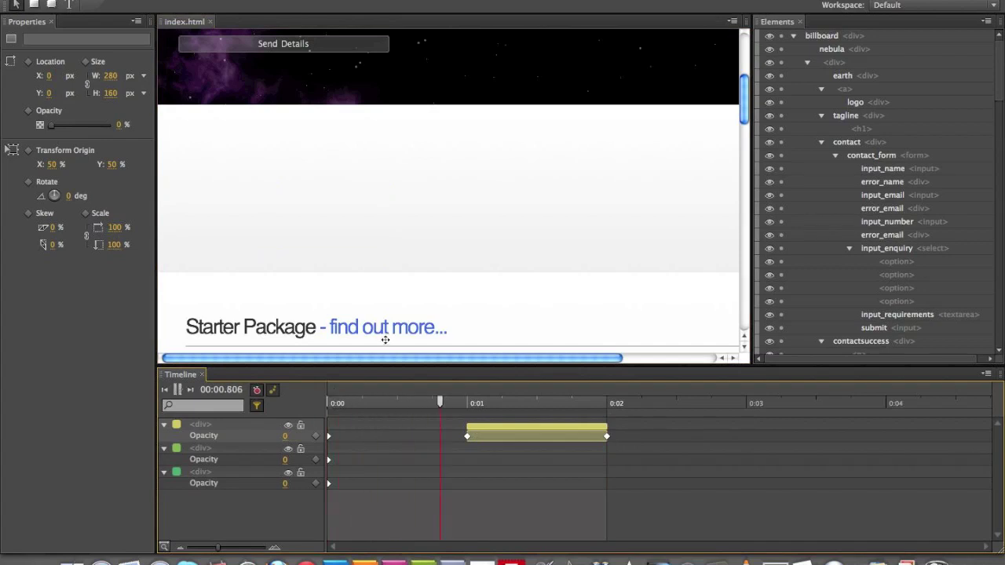
key(space)
key(space)
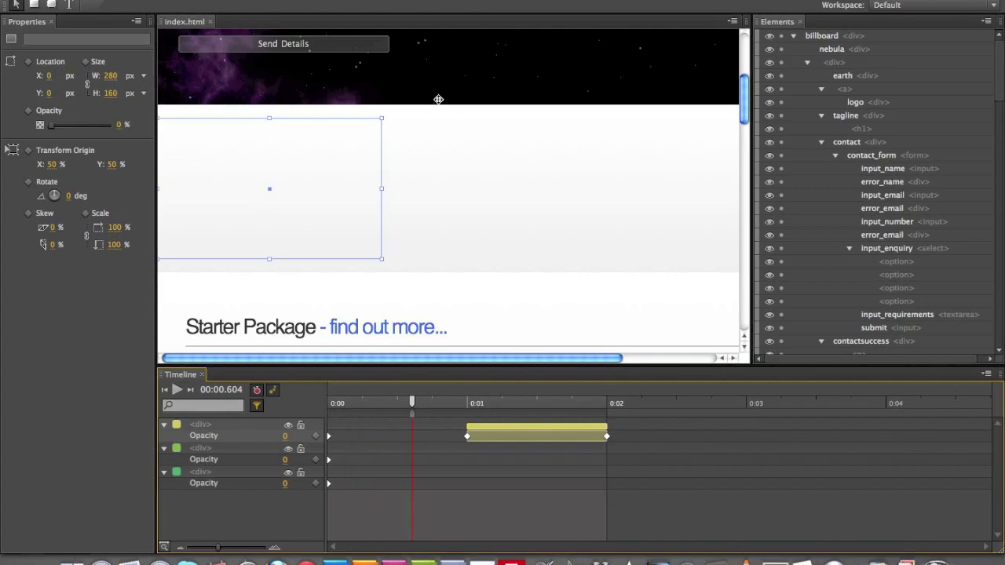
click(422, 123)
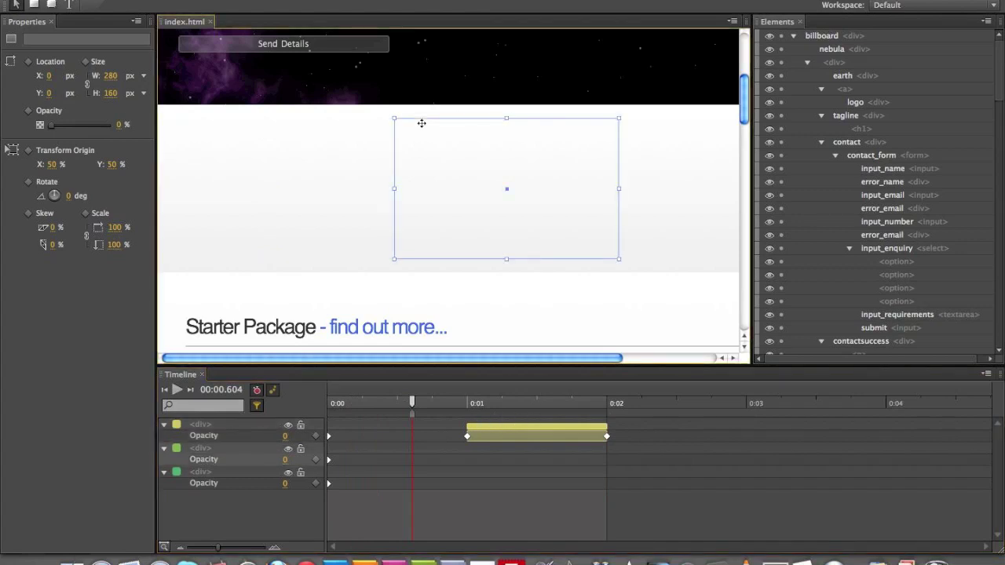
- Fade the WordPress Development card from 0% at 0:01.5 to 100% at 0:02.5
drag(413, 403, 547, 407)
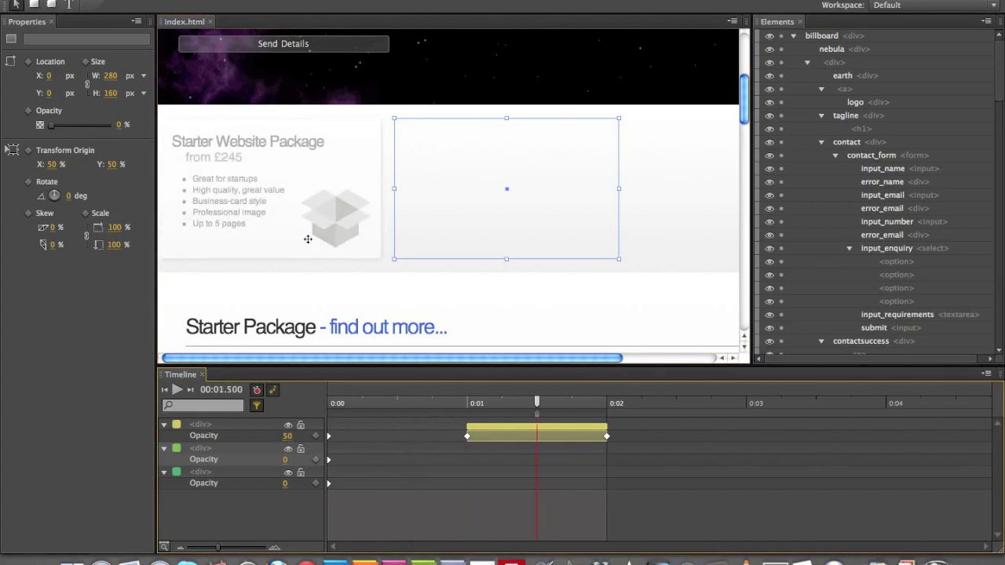
click(29, 113)
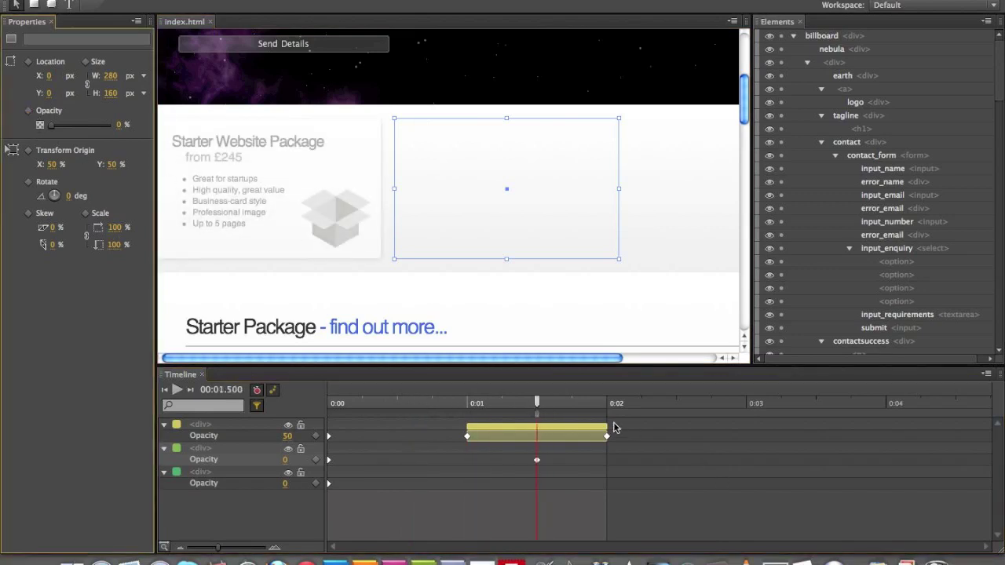
drag(539, 406, 678, 427)
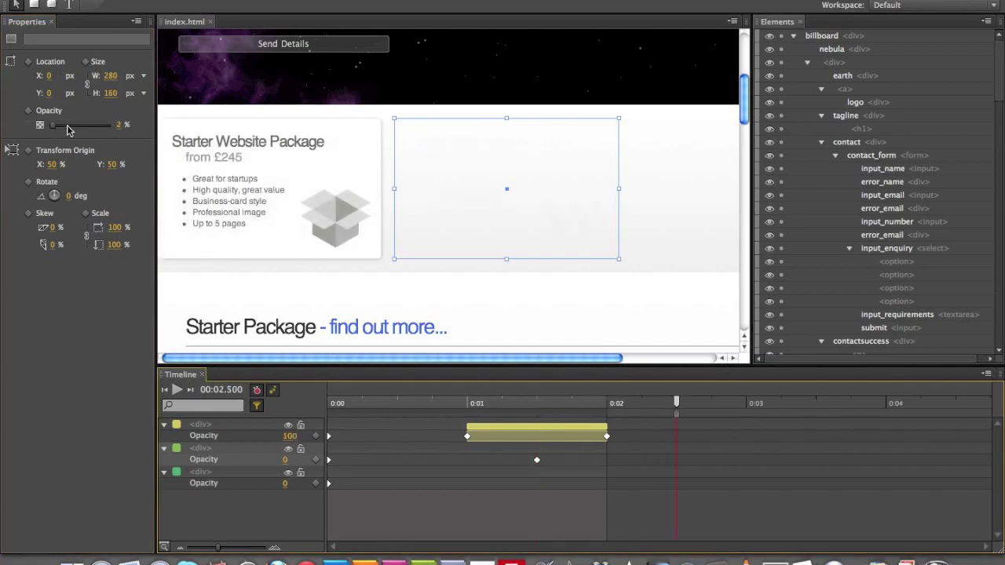
drag(69, 125, 123, 128)
scroll(404, 157, right, 1)
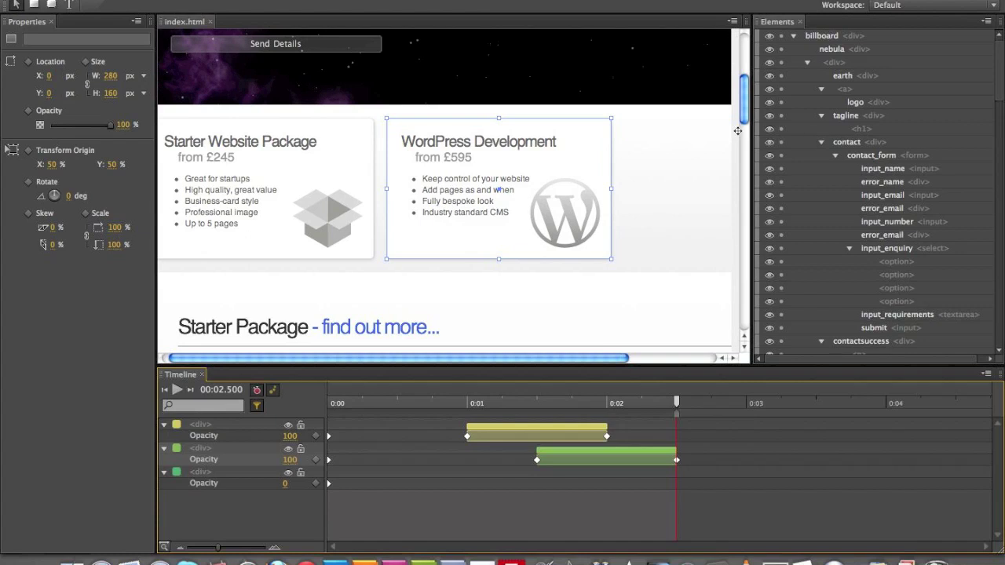
- Fade the Consultation Services card from 0% at 0:02 to 100% at 0:03
click(672, 126)
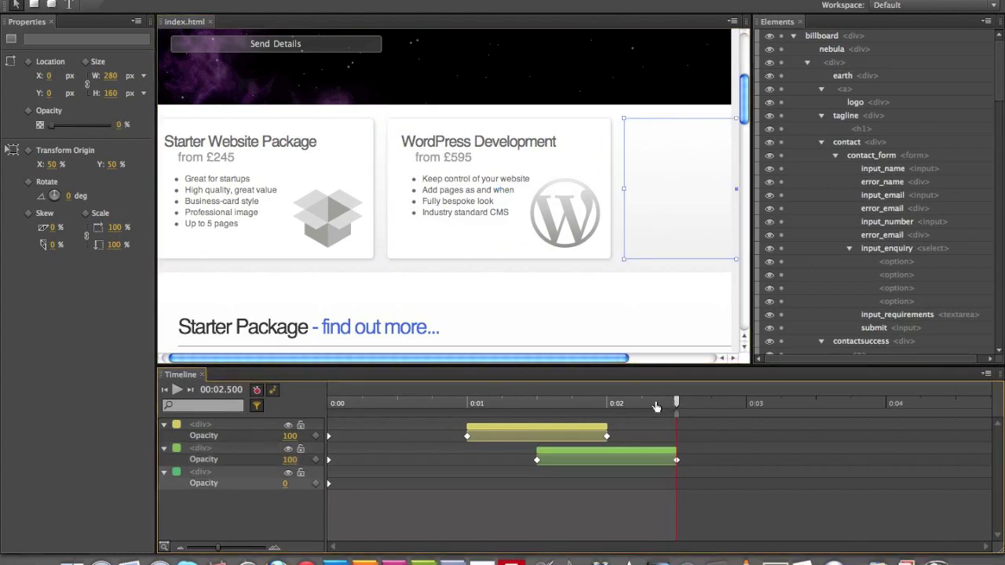
drag(680, 405, 607, 404)
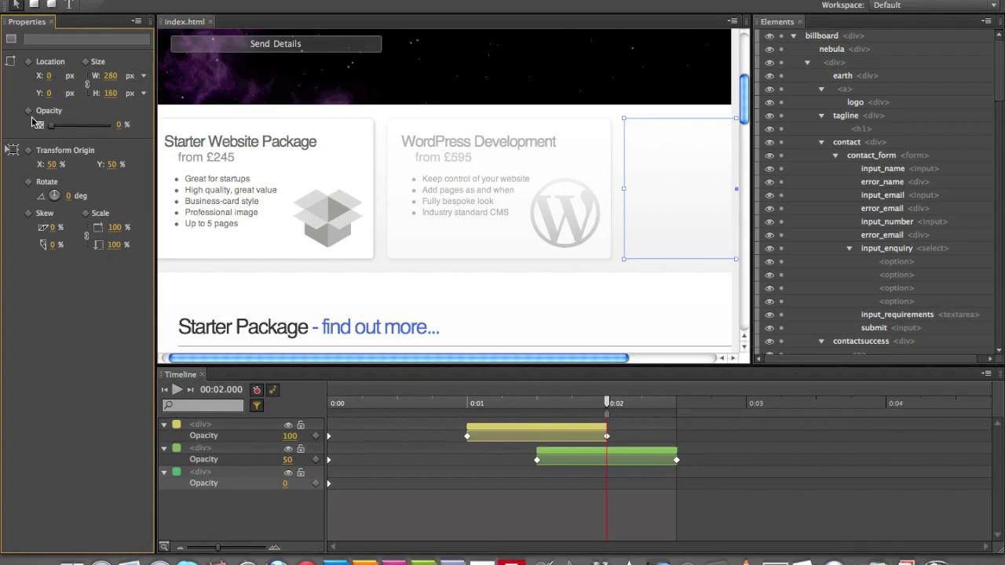
drag(607, 408, 747, 422)
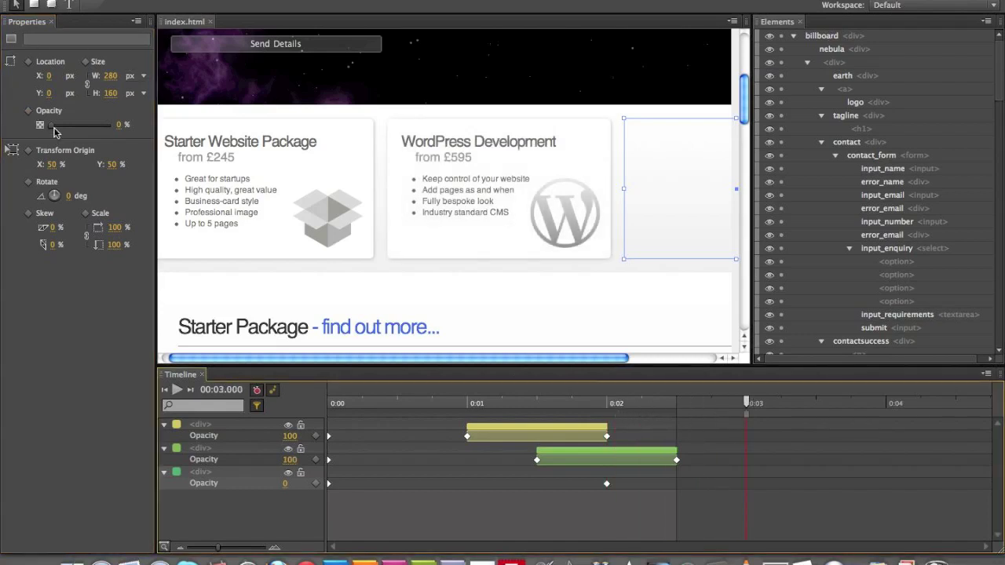
drag(55, 126, 110, 124)
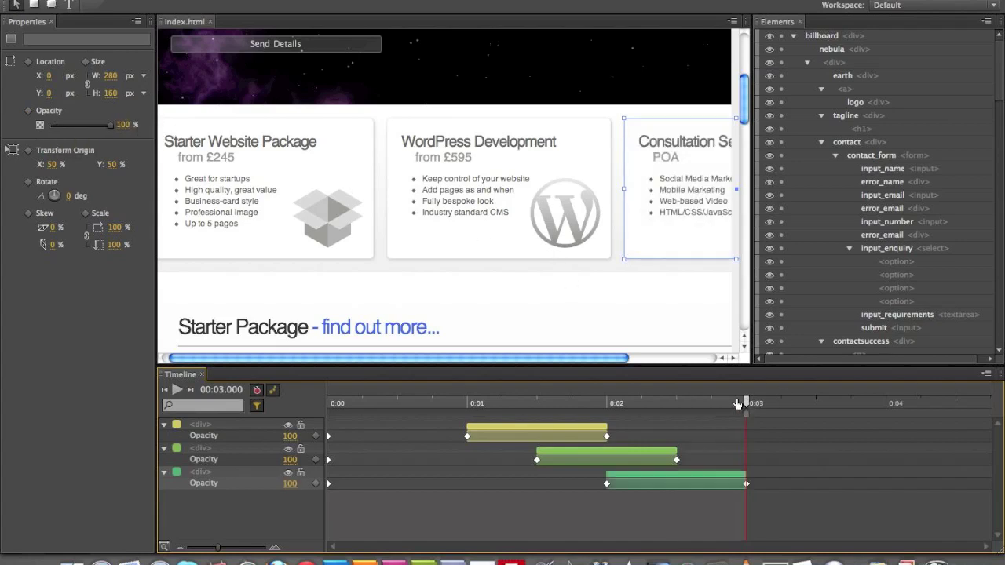
- Move the WordPress and Consultation fades to start at 0:01 so all three cards fade together
key(Home)
key(space)
drag(597, 449, 526, 450)
drag(647, 477, 504, 473)
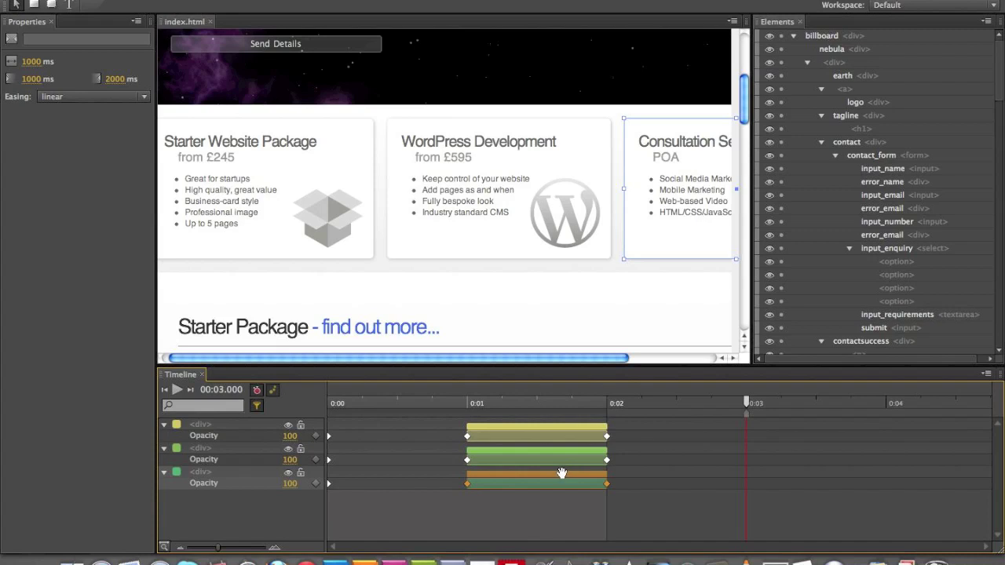
drag(587, 473, 558, 474)
drag(741, 406, 306, 393)
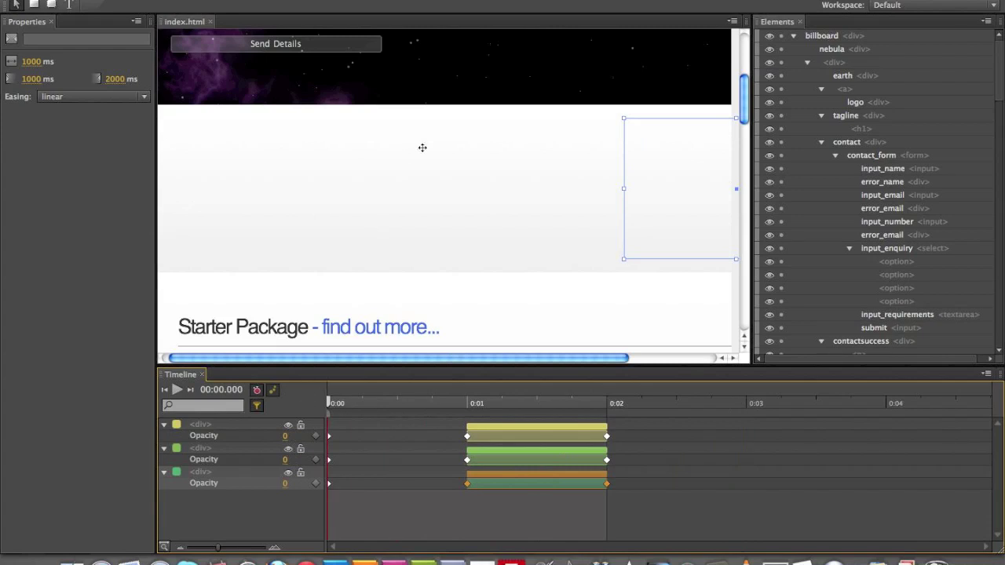
- Delay the WordPress fade to 1.5–2.5 s and the Consultation fade to 2–3 s
key(space)
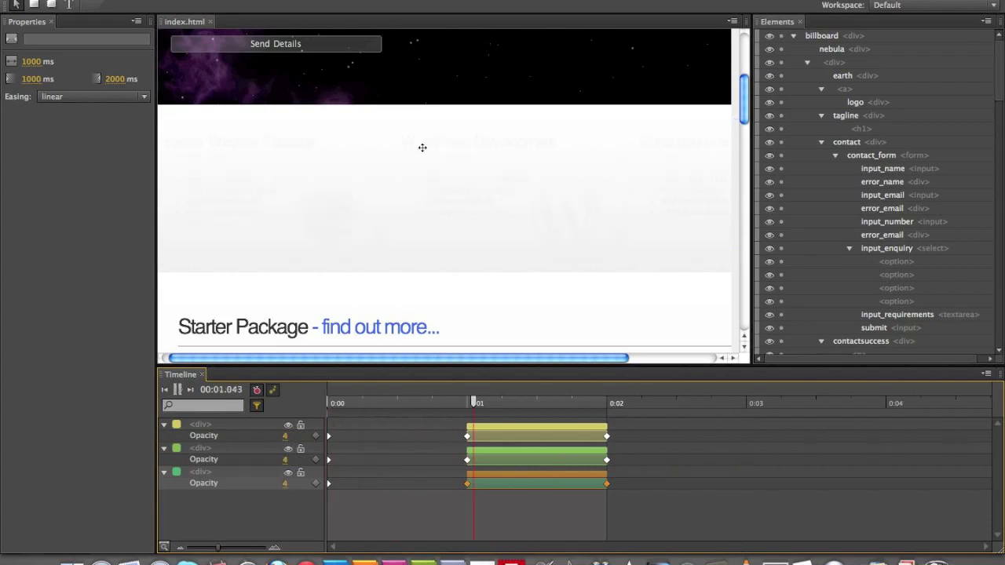
key(space)
key(space)
drag(543, 449, 613, 452)
drag(517, 479, 654, 474)
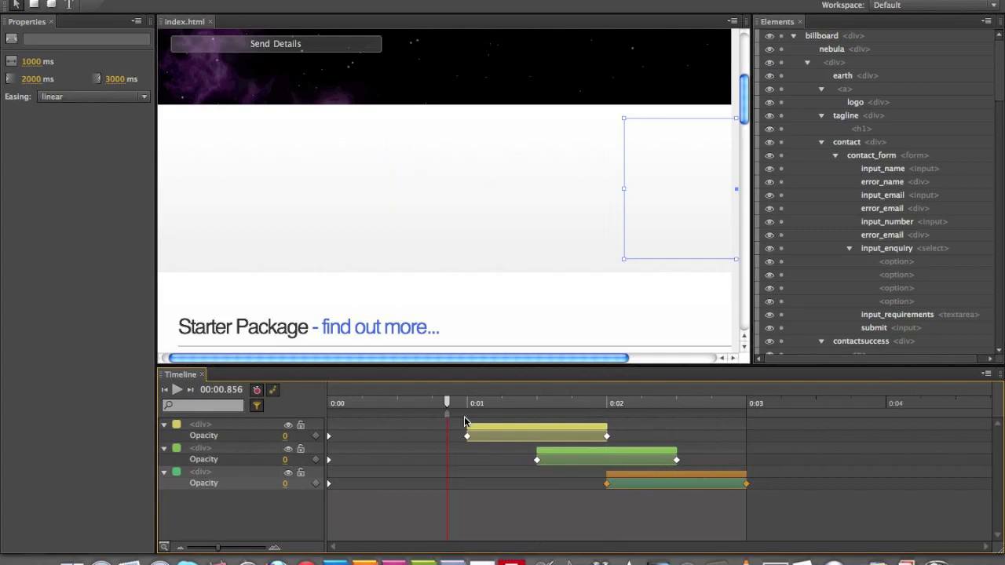
drag(446, 403, 314, 405)
key(space)
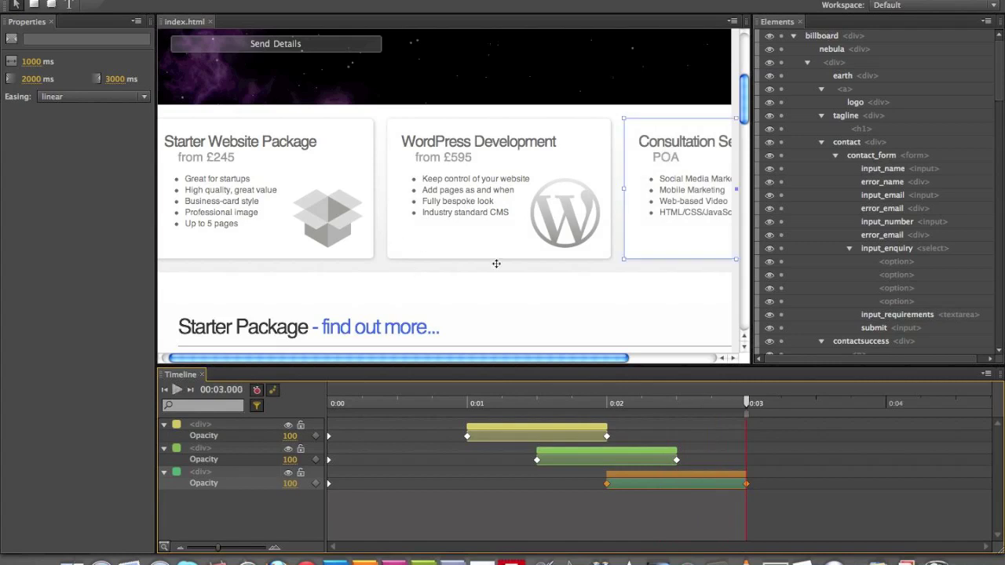
- Save the project and open index.html from the website folder in Google Chrome
click(83, 0)
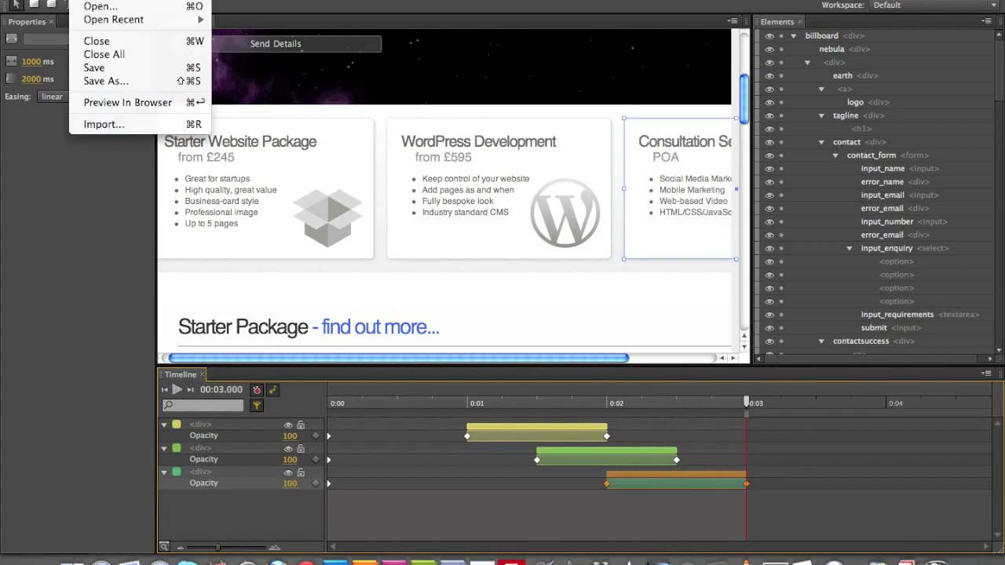
click(118, 69)
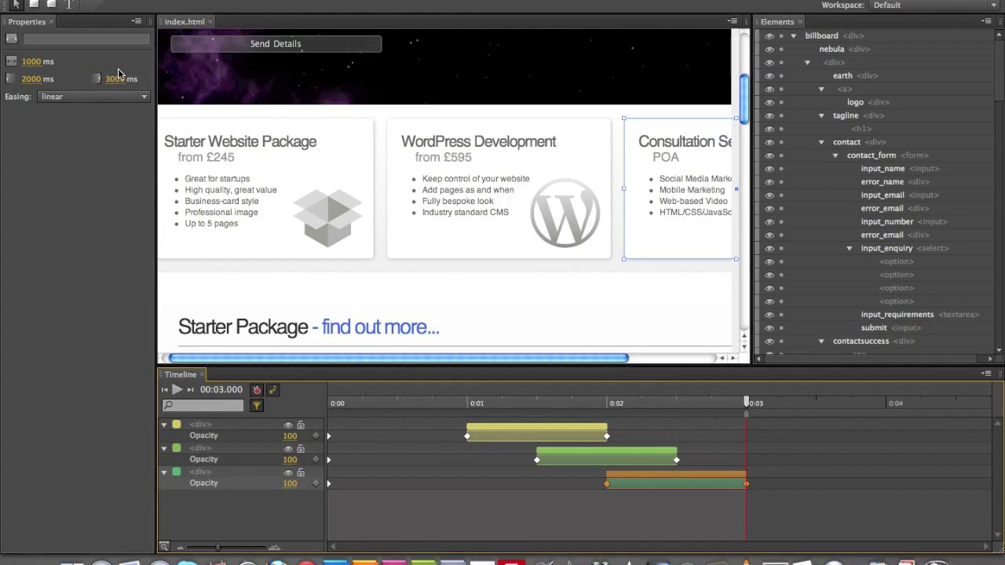
click(425, 141)
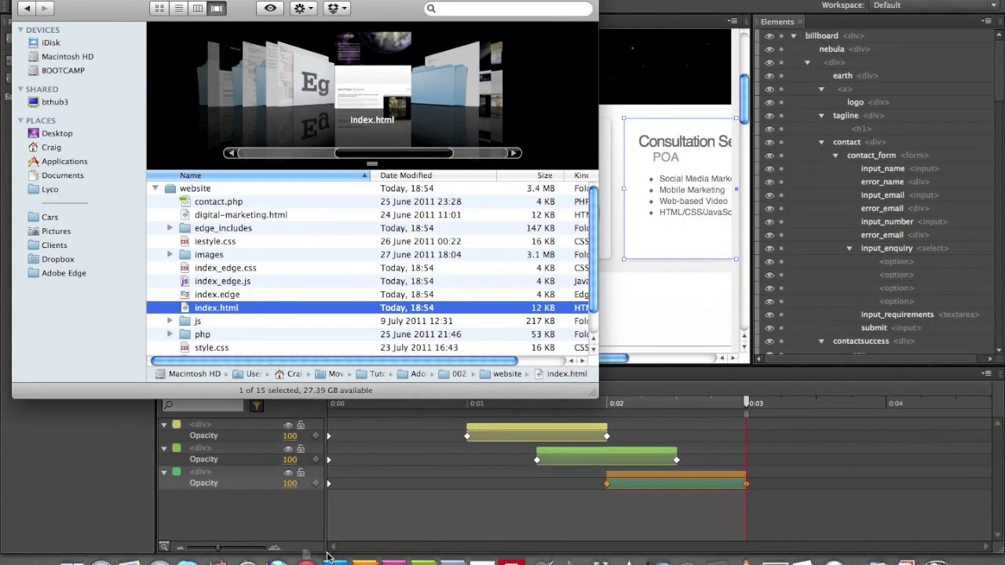
click(303, 554)
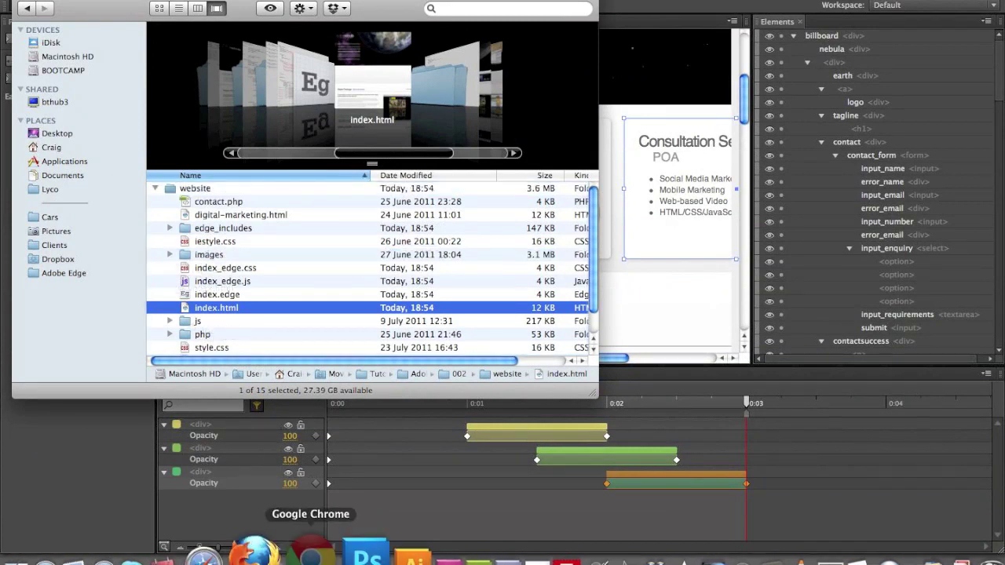